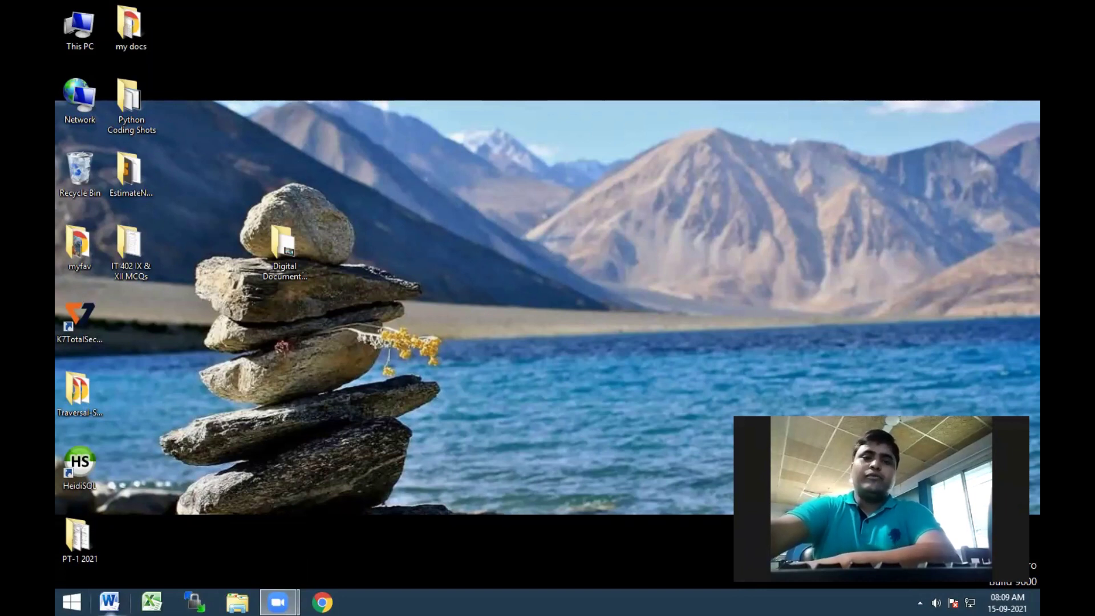
Launch Word 2010, dismiss the Office activation notice, and close Word again
{"action": "left_click", "coordinate": [109, 602]}
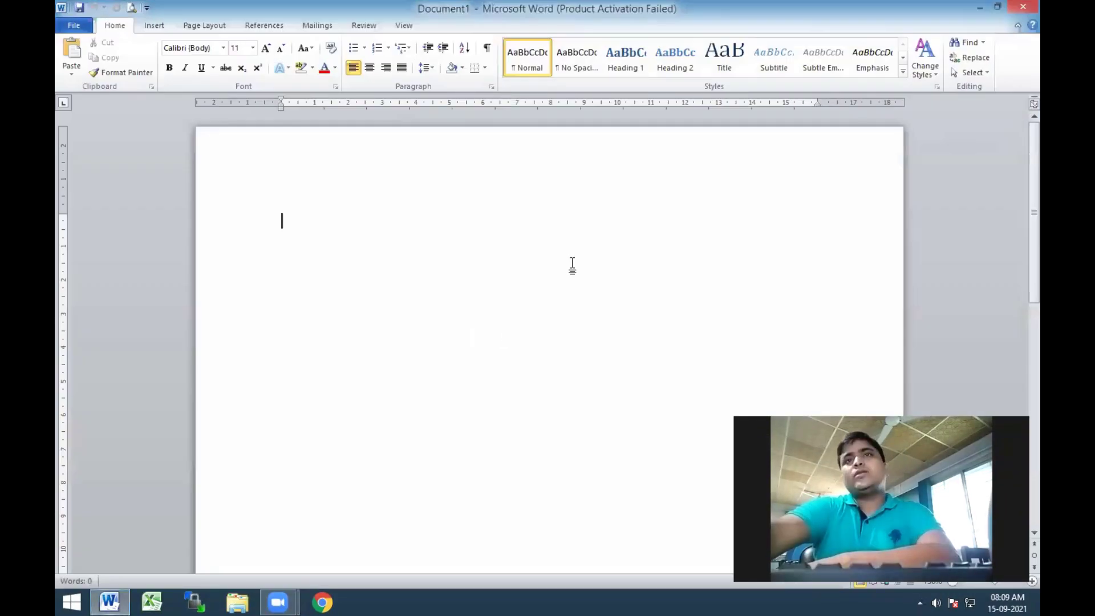
{"action": "left_click", "coordinate": [683, 428]}
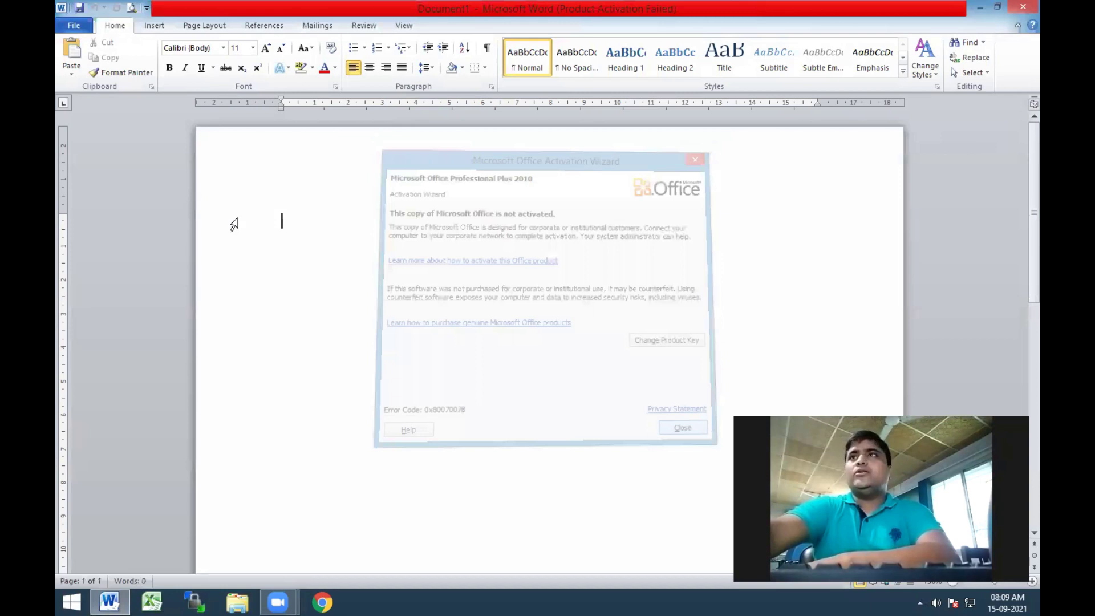
{"action": "left_click", "coordinate": [1021, 9]}
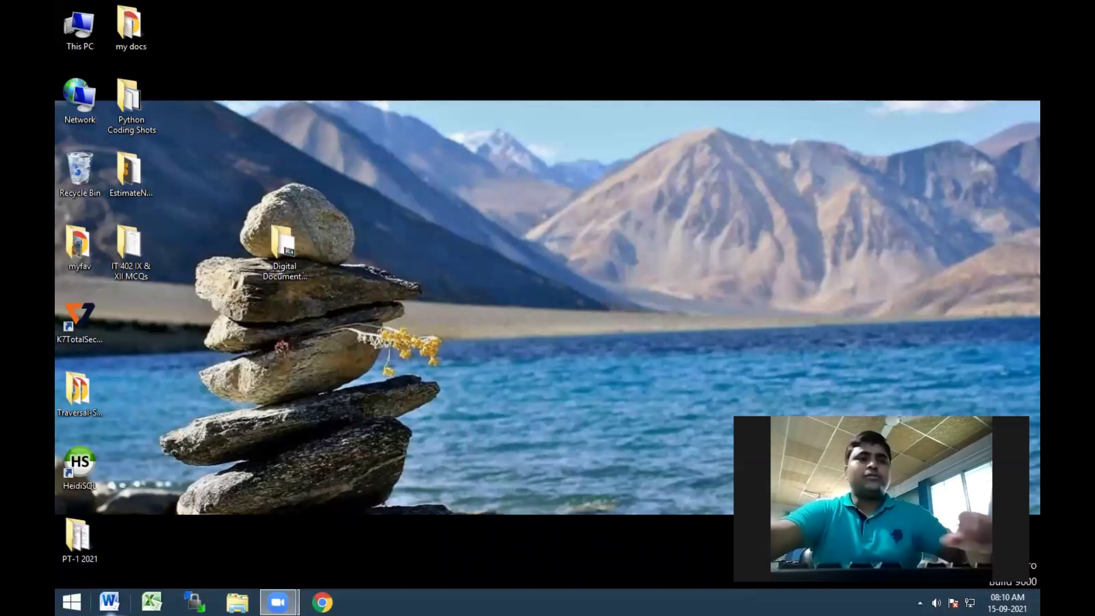
Show the Start screen's full Apps list and scroll to the Microsoft Office group
{"action": "left_click", "coordinate": [71, 602]}
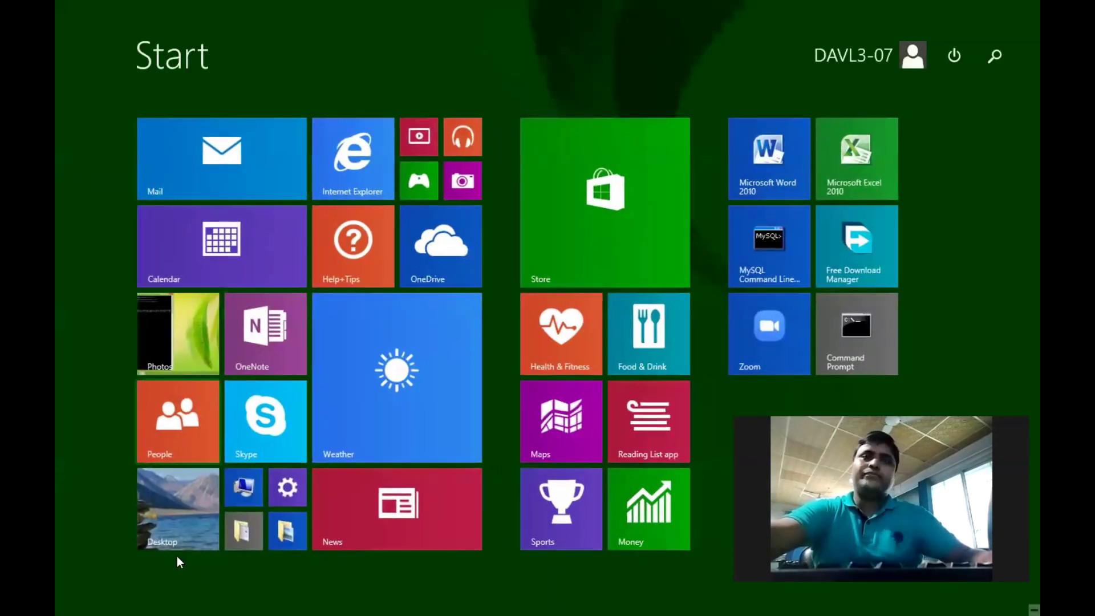
{"action": "left_click", "coordinate": [146, 589]}
{"action": "scroll", "coordinate": [237, 433], "scroll_direction": "down", "scroll_amount": 10}
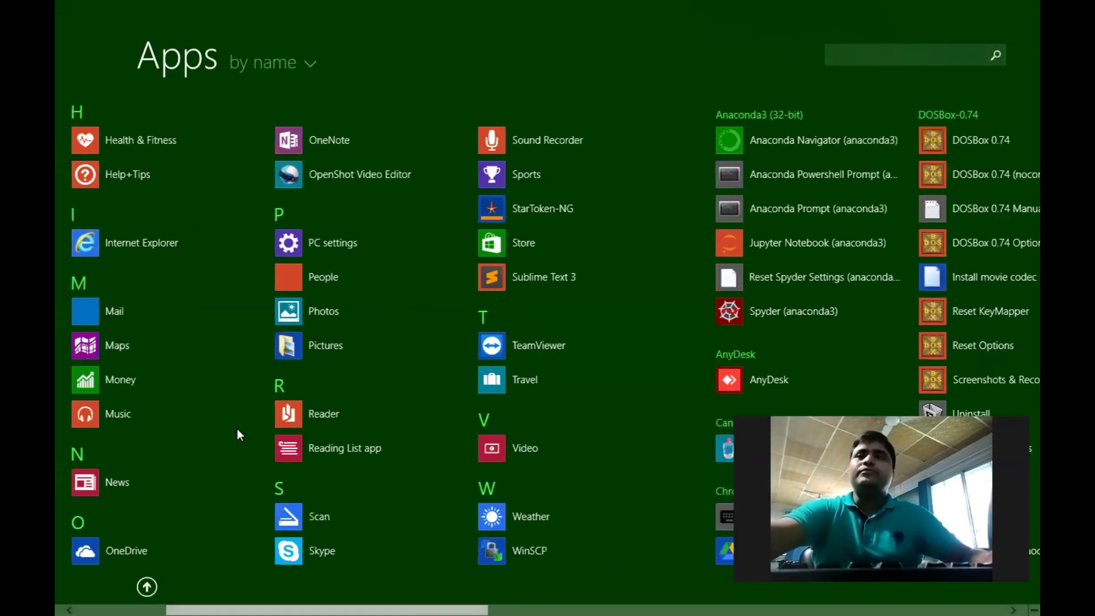
{"action": "scroll", "coordinate": [238, 429], "scroll_direction": "up", "scroll_amount": 3}
{"action": "scroll", "coordinate": [237, 429], "scroll_direction": "down", "scroll_amount": 10}
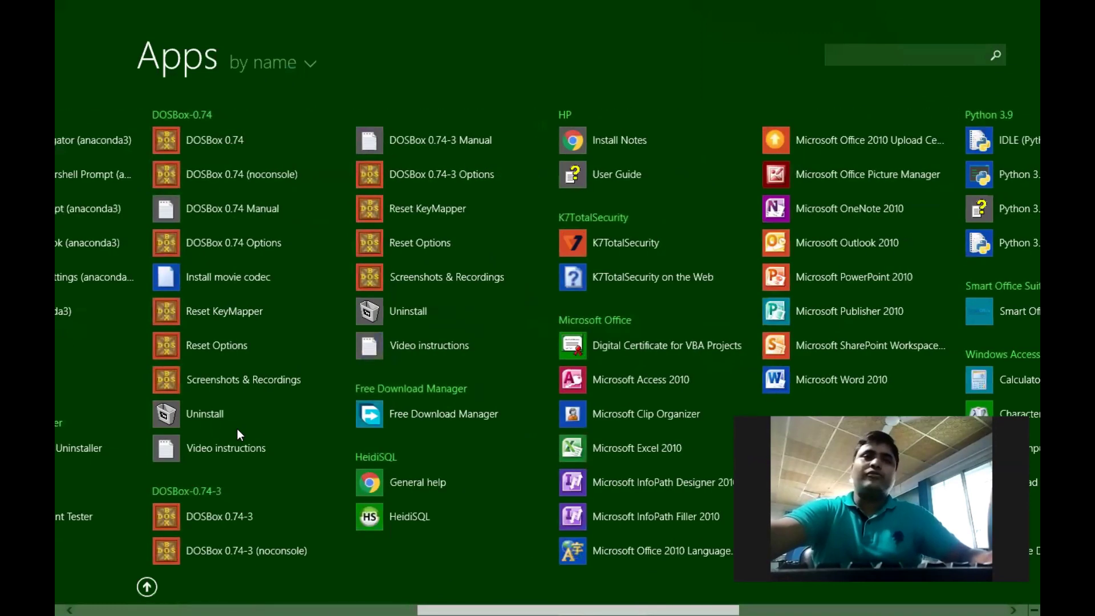
{"action": "scroll", "coordinate": [235, 429], "scroll_direction": "down", "scroll_amount": 4}
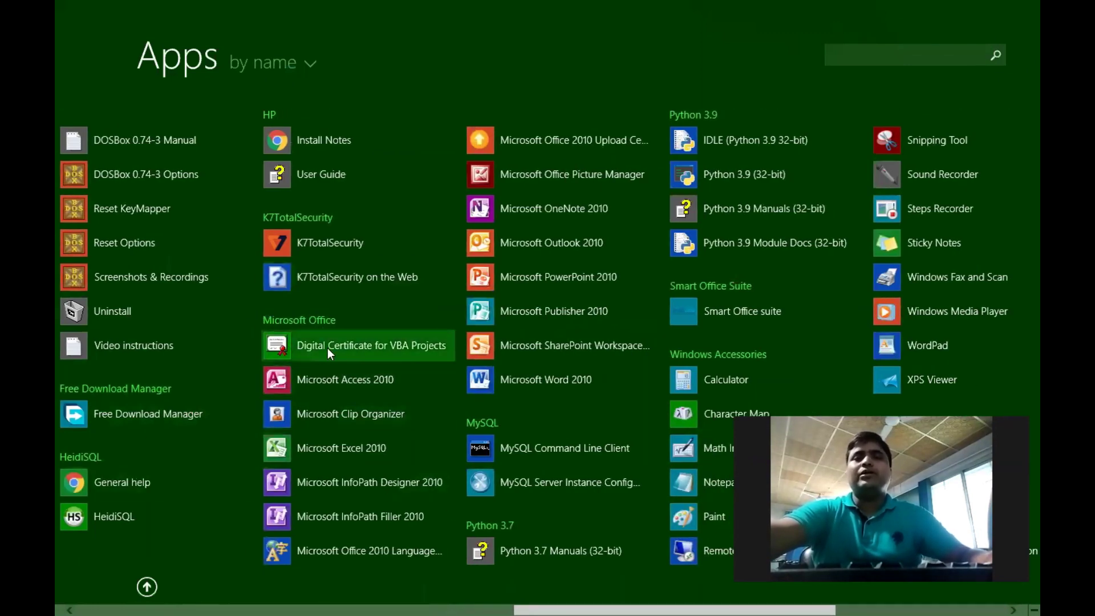
Launch Microsoft Word 2010 from the Apps list, dismiss the activation notice, then close it
{"action": "left_click", "coordinate": [570, 387]}
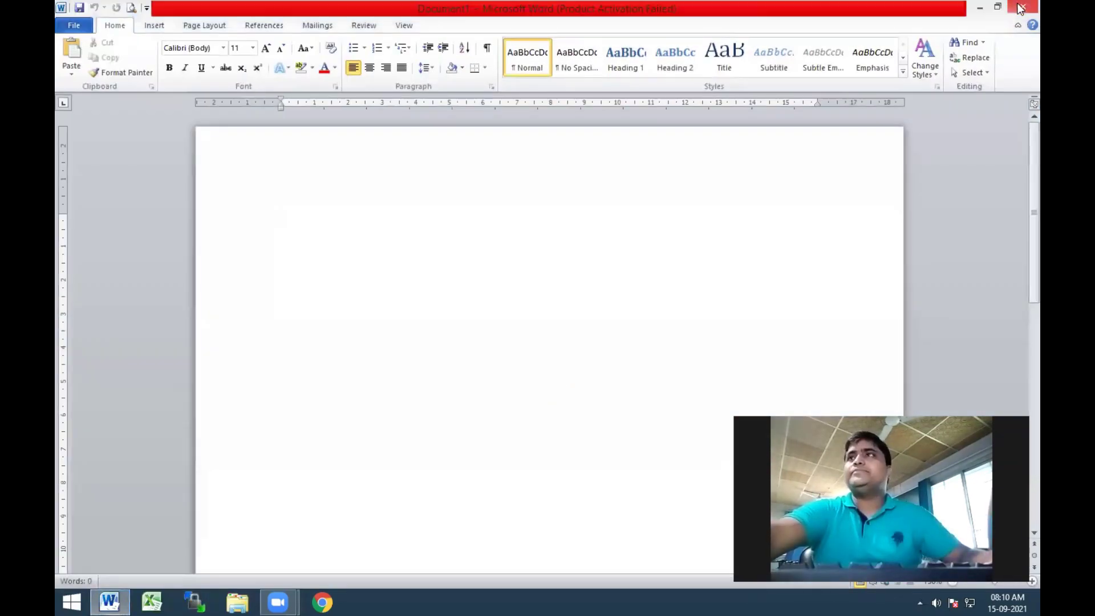
{"action": "left_click", "coordinate": [706, 149]}
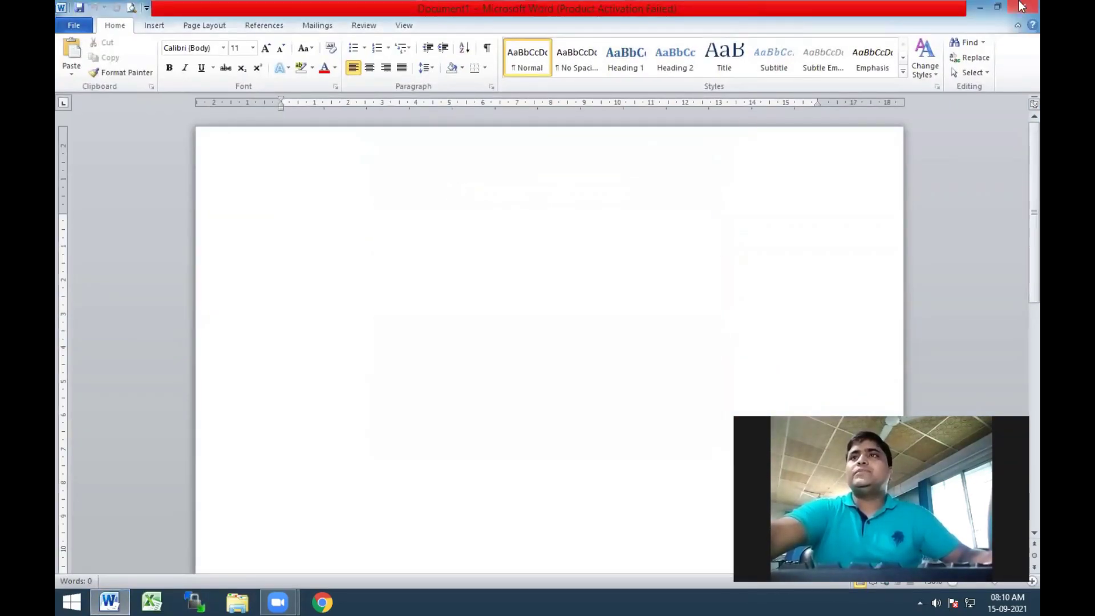
{"action": "left_click", "coordinate": [1023, 6]}
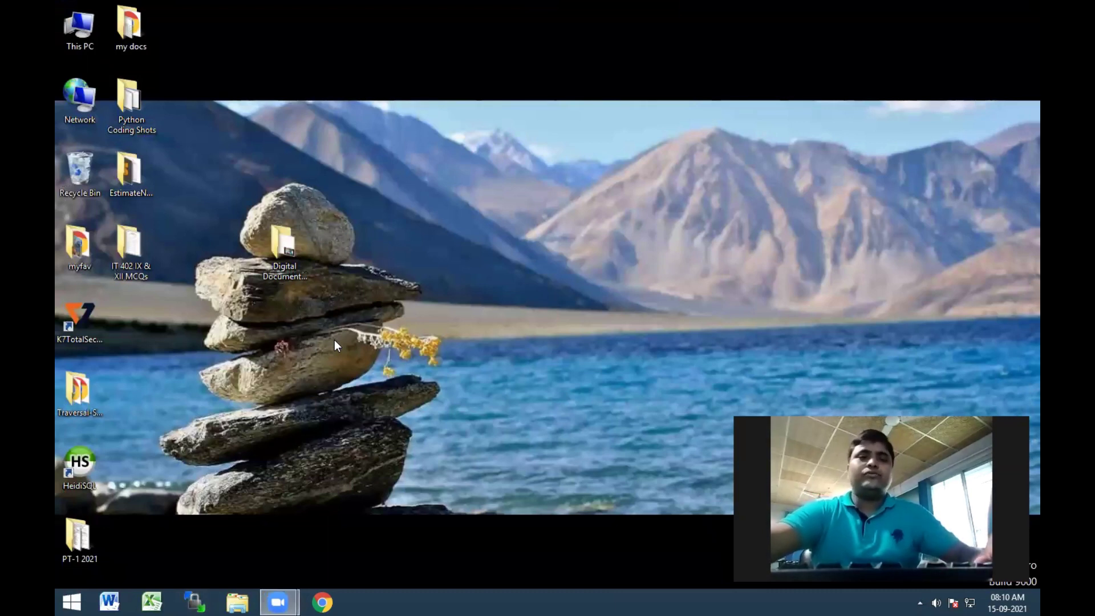
Relaunch Word with the winword command from Run and dismiss the activation notice
{"action": "key", "text": "super+r"}
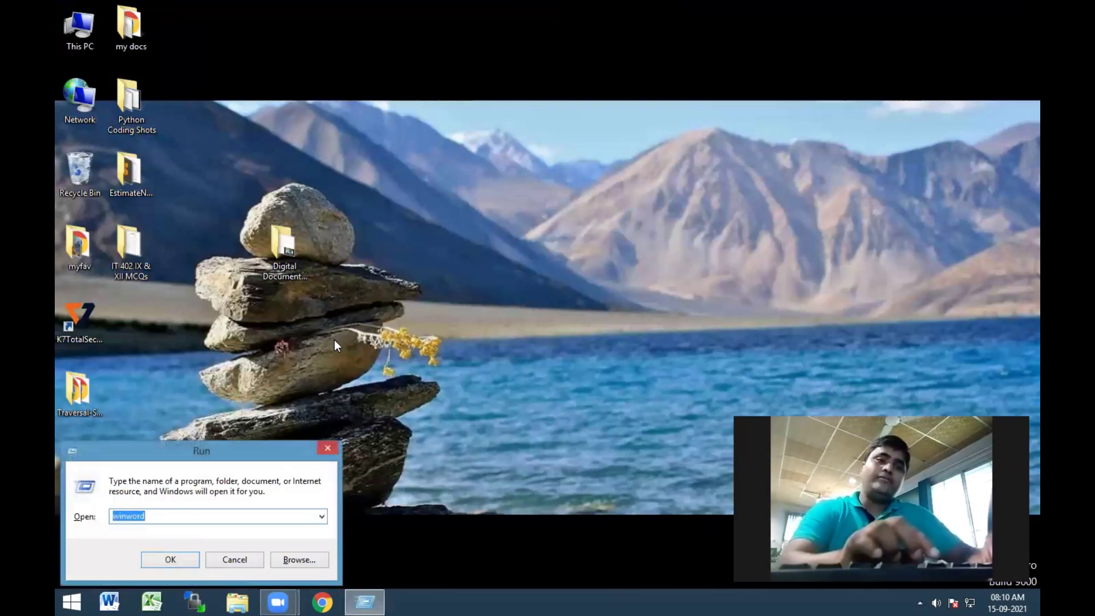
{"action": "type", "text": "win"}
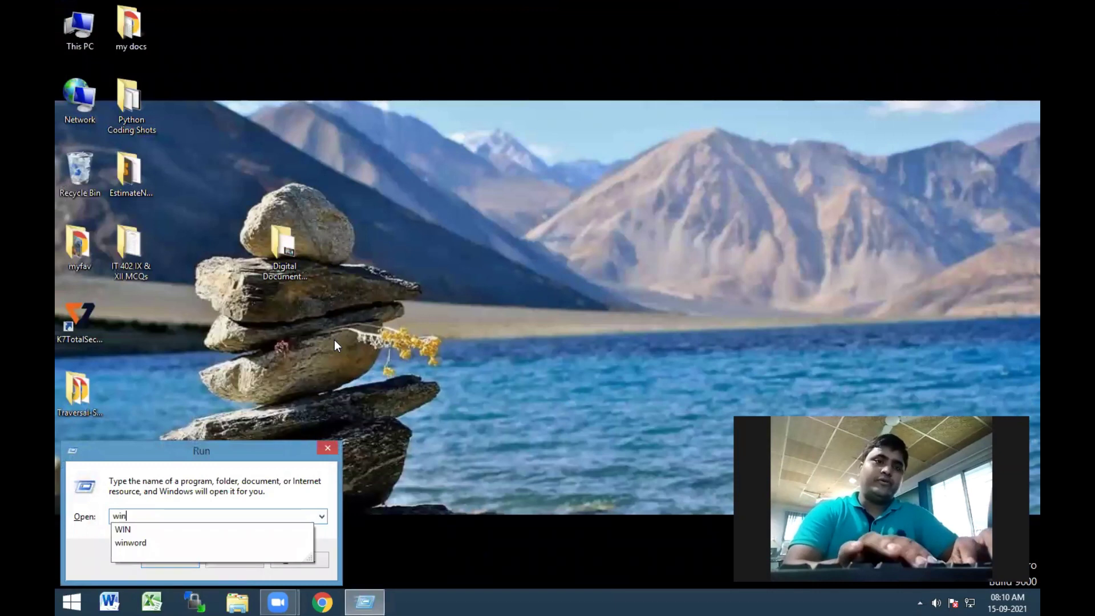
{"action": "type", "text": "word"}
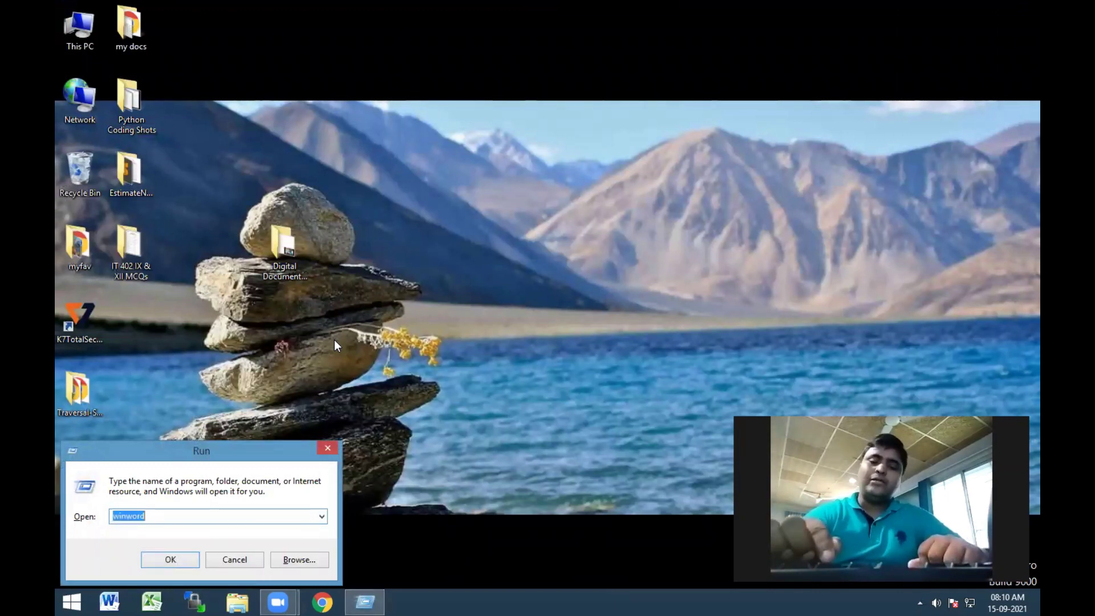
{"action": "key", "text": "Return"}
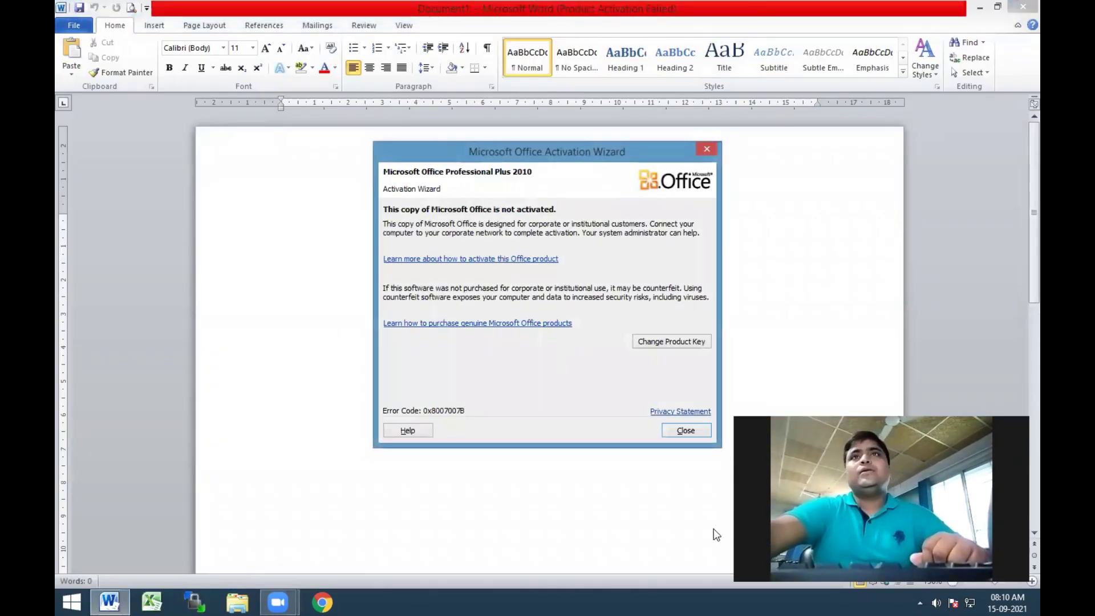
{"action": "left_click", "coordinate": [682, 431]}
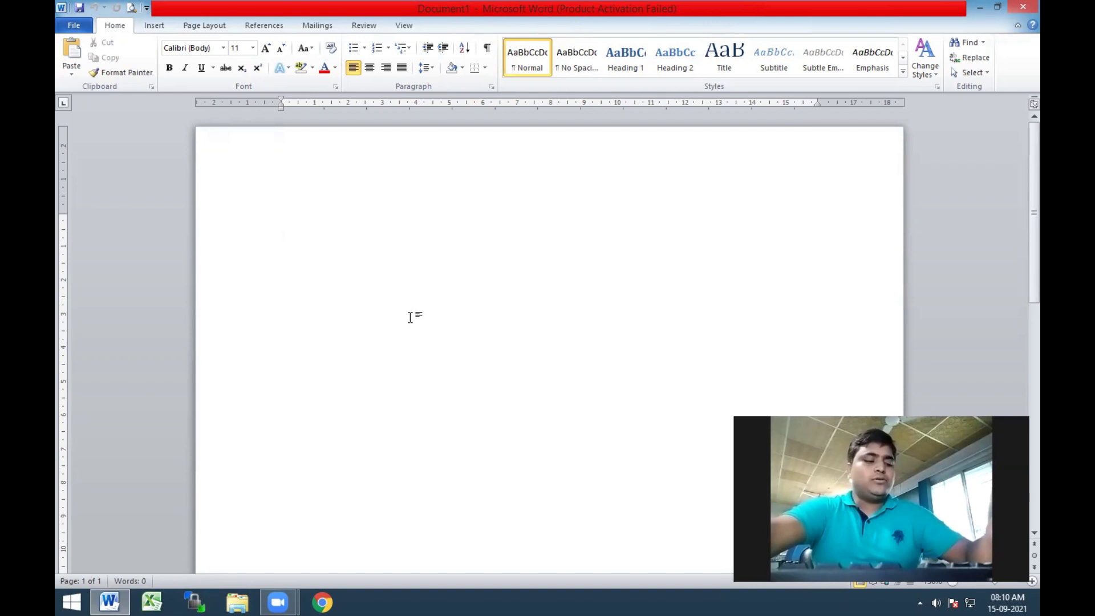
{"action": "key", "text": "super+r"}
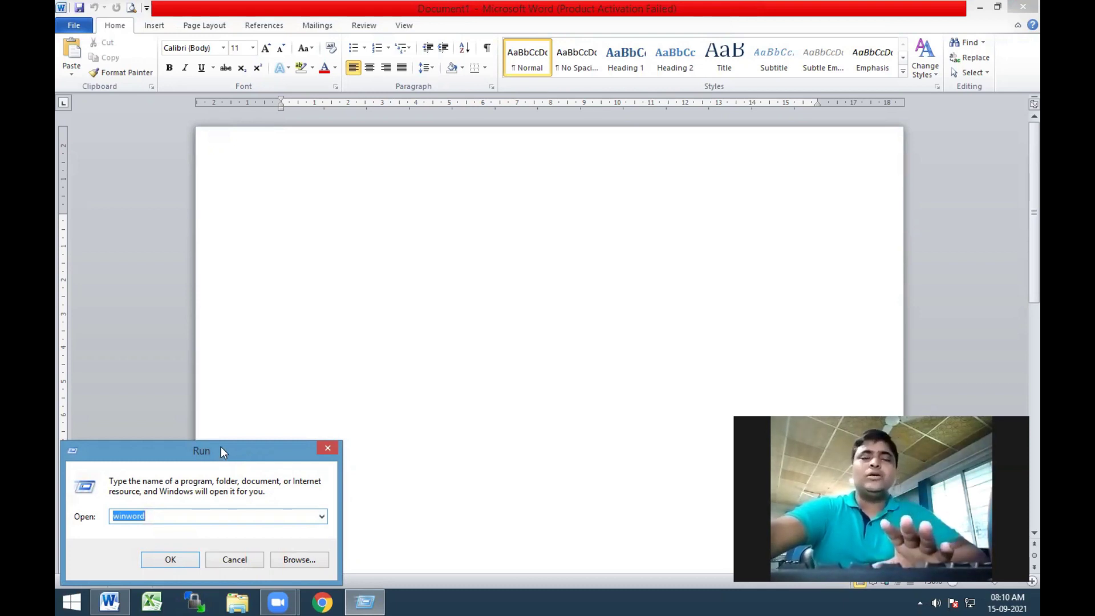
{"action": "left_click_drag", "start_coordinate": [221, 446], "coordinate": [227, 437]}
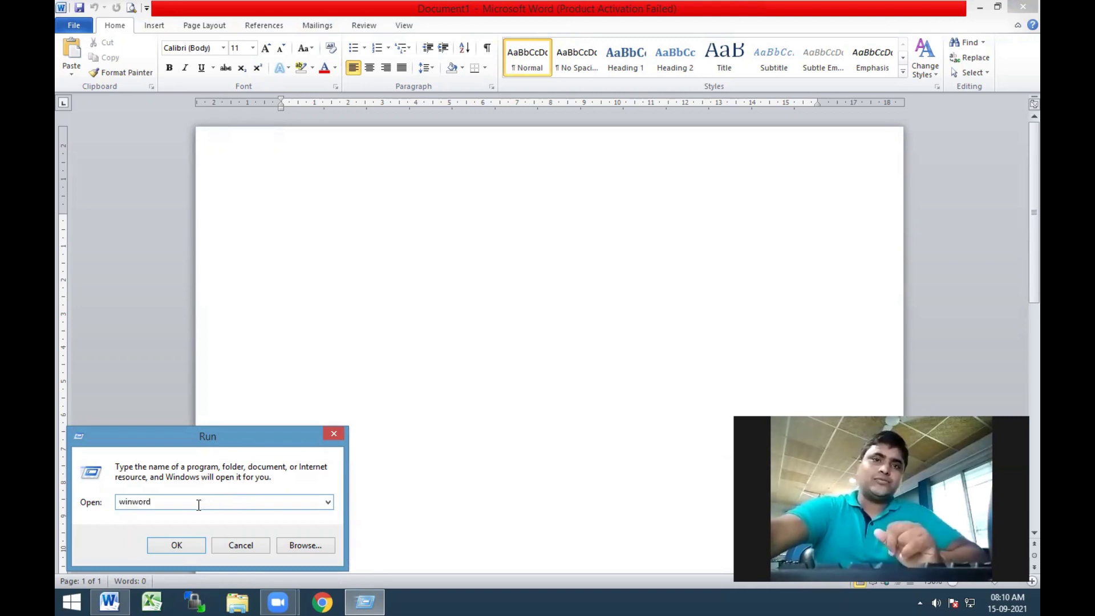
{"action": "key", "text": "BackSpace"}
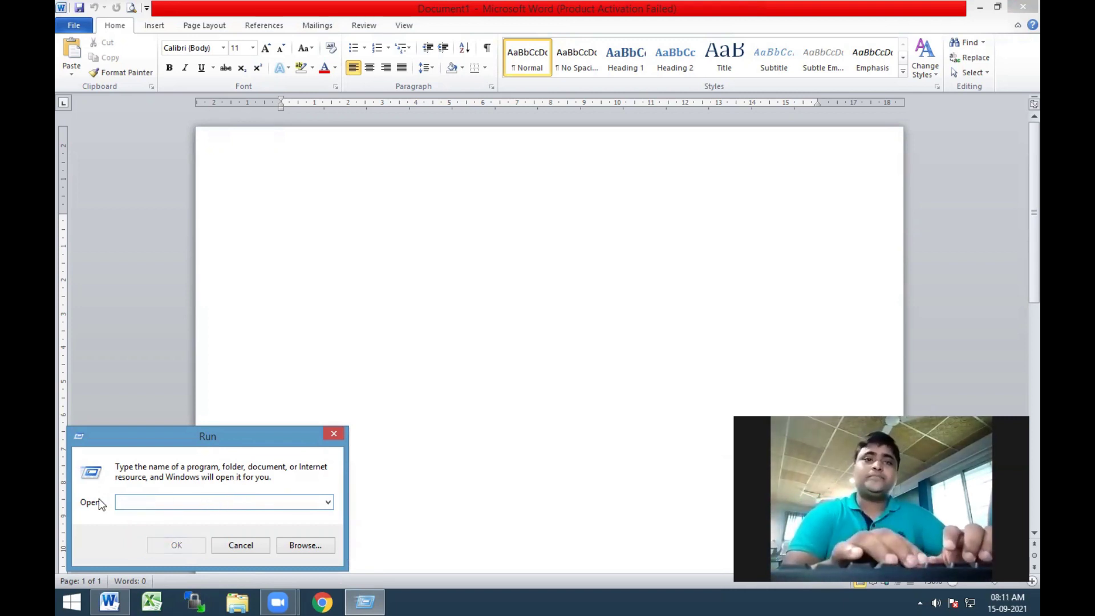
{"action": "type", "text": "con"}
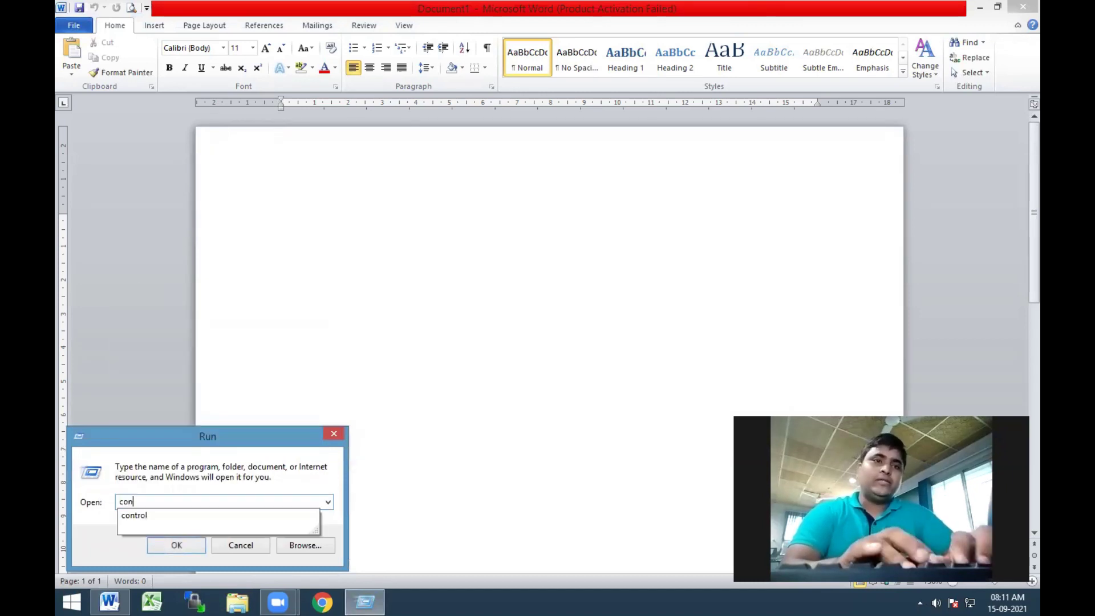
{"action": "type", "text": "trol"}
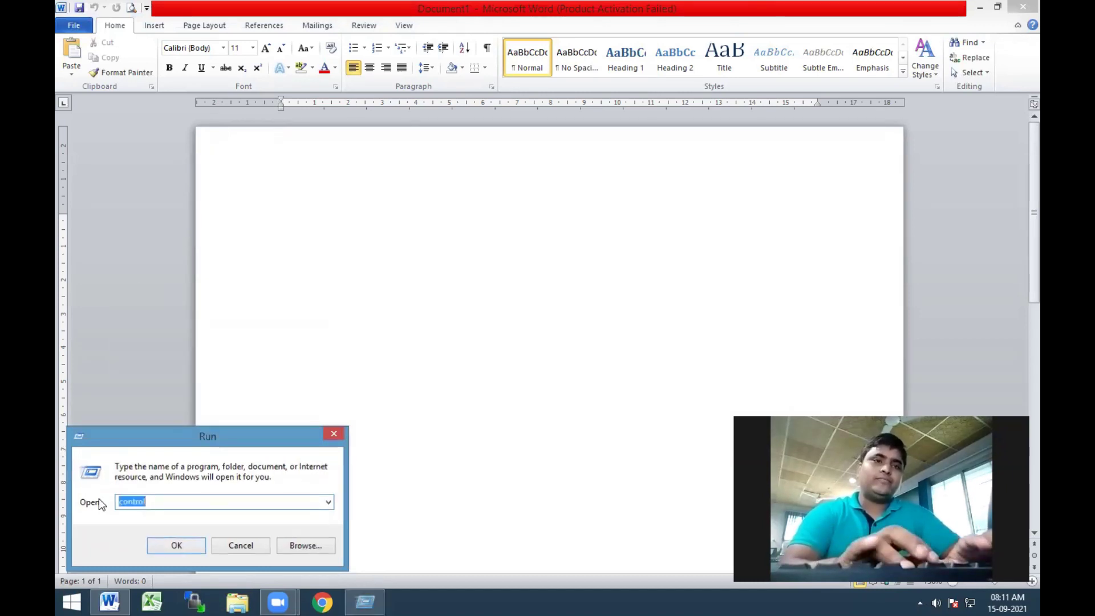
{"action": "key", "text": "Return"}
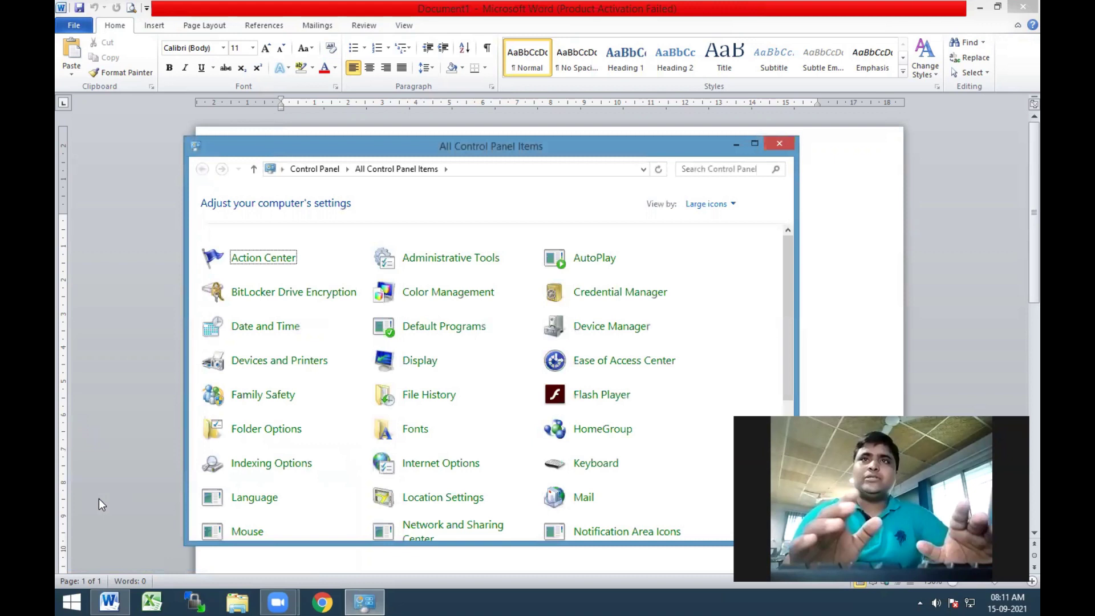
{"action": "left_click", "coordinate": [776, 143]}
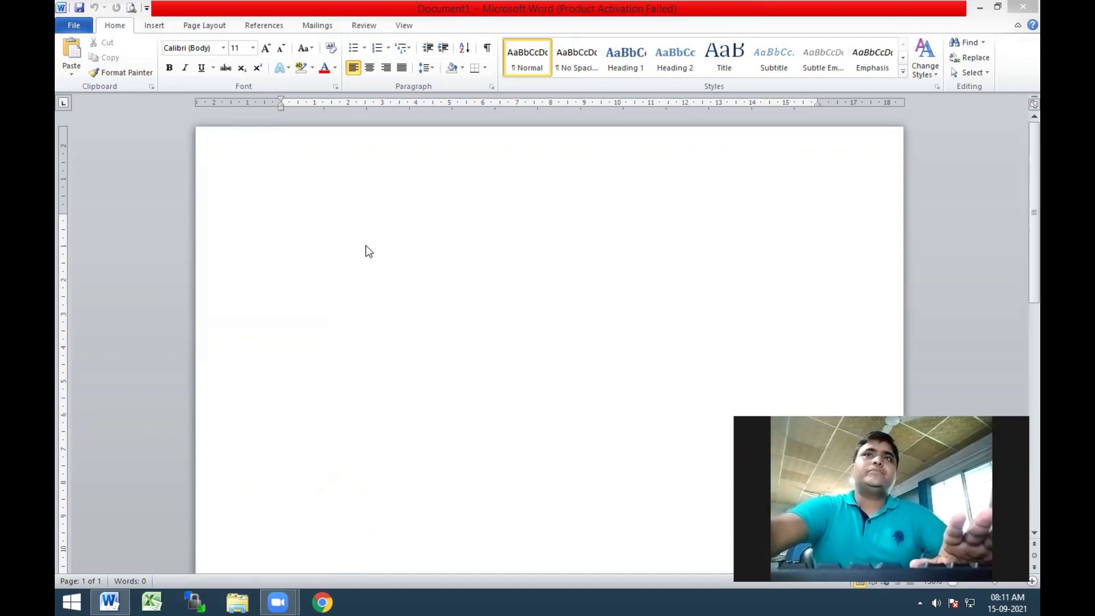
Start a numbered list with '1. Create a file' and 'saving current file' as item 2
{"action": "left_click", "coordinate": [350, 198]}
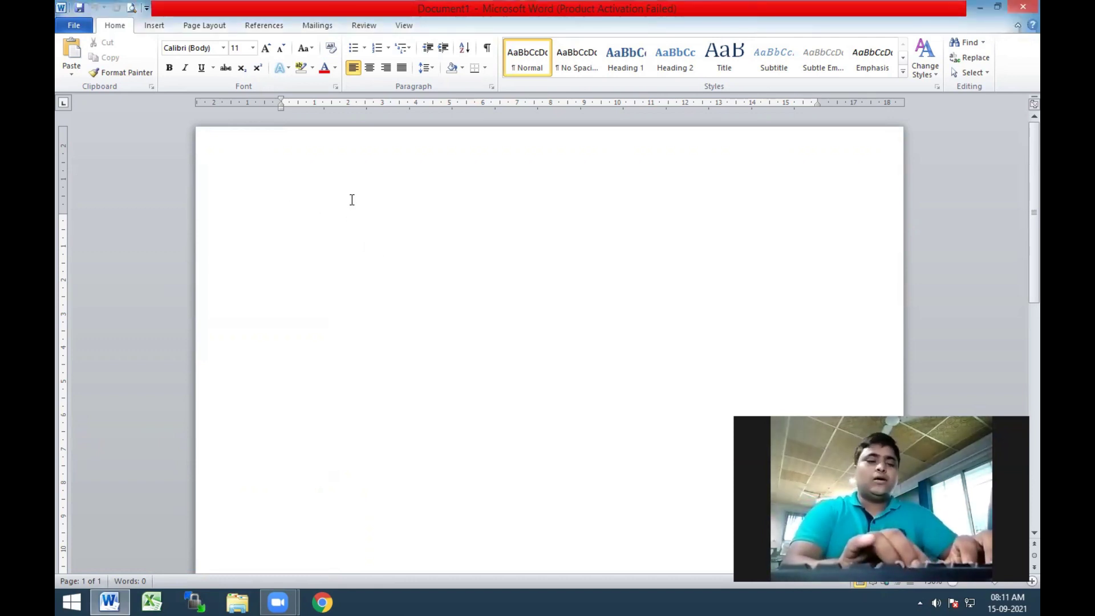
{"action": "type", "text": "Create a"}
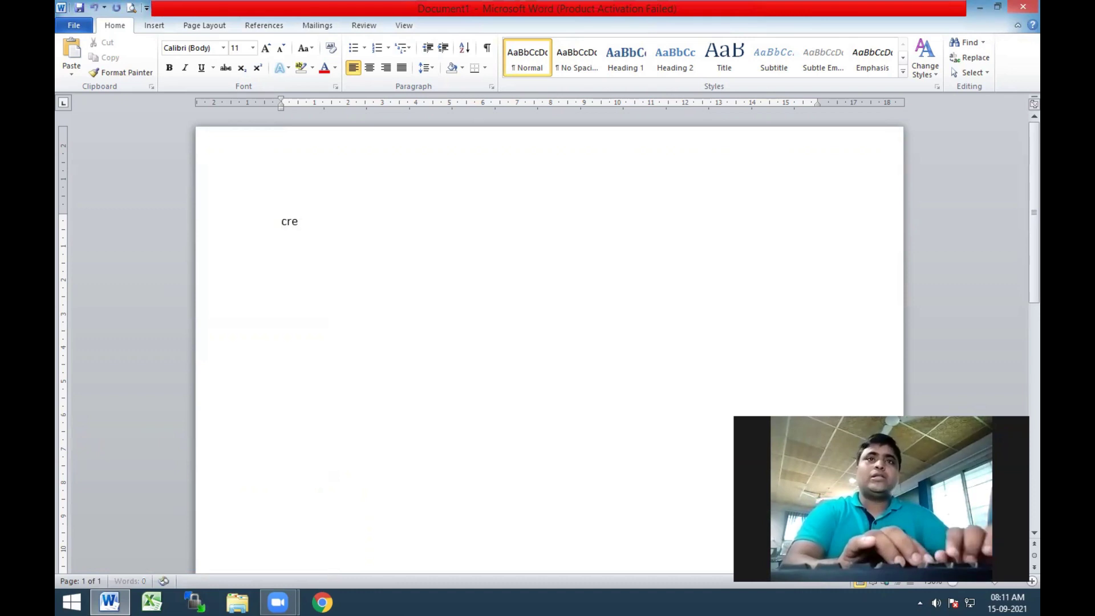
{"action": "type", "text": " file"}
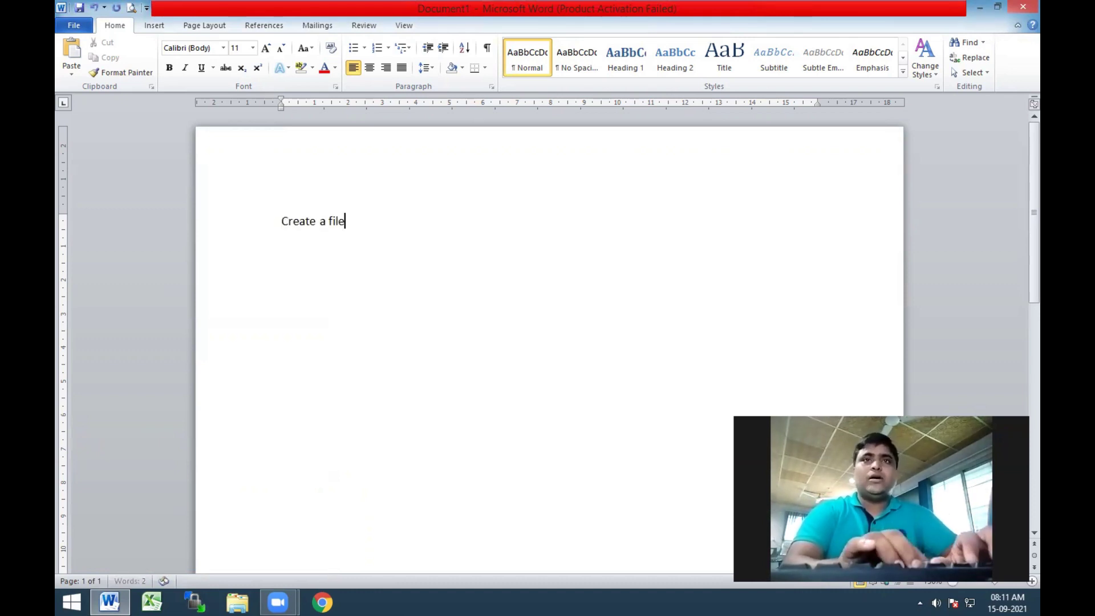
{"action": "left_click", "coordinate": [281, 221]}
{"action": "type", "text": "1."}
{"action": "key", "text": "End"}
{"action": "key", "text": "Return"}
{"action": "type", "text": "saving "}
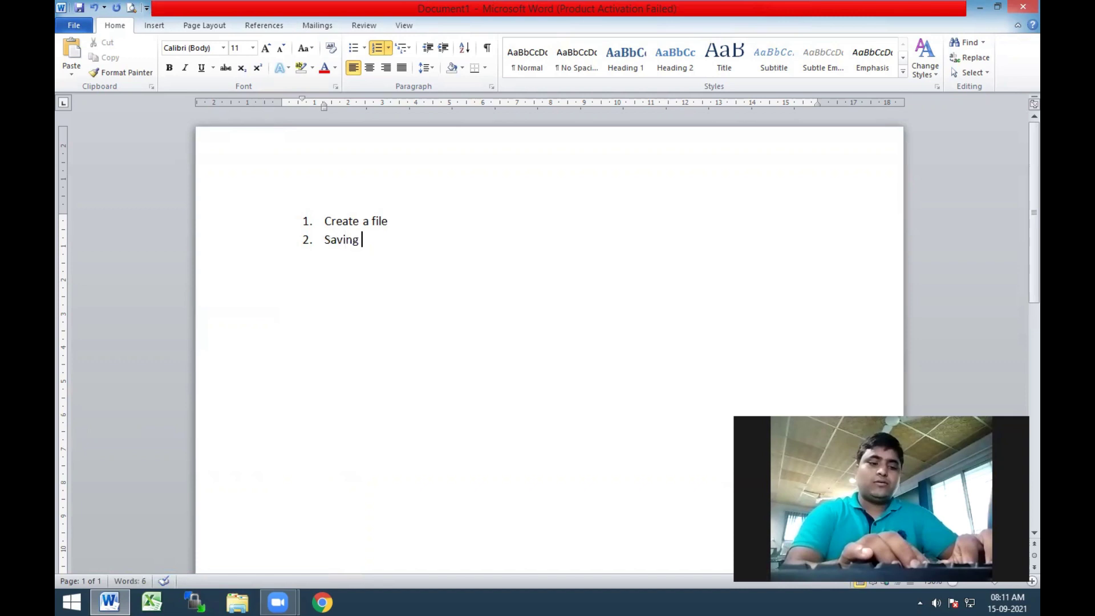
{"action": "type", "text": "current"}
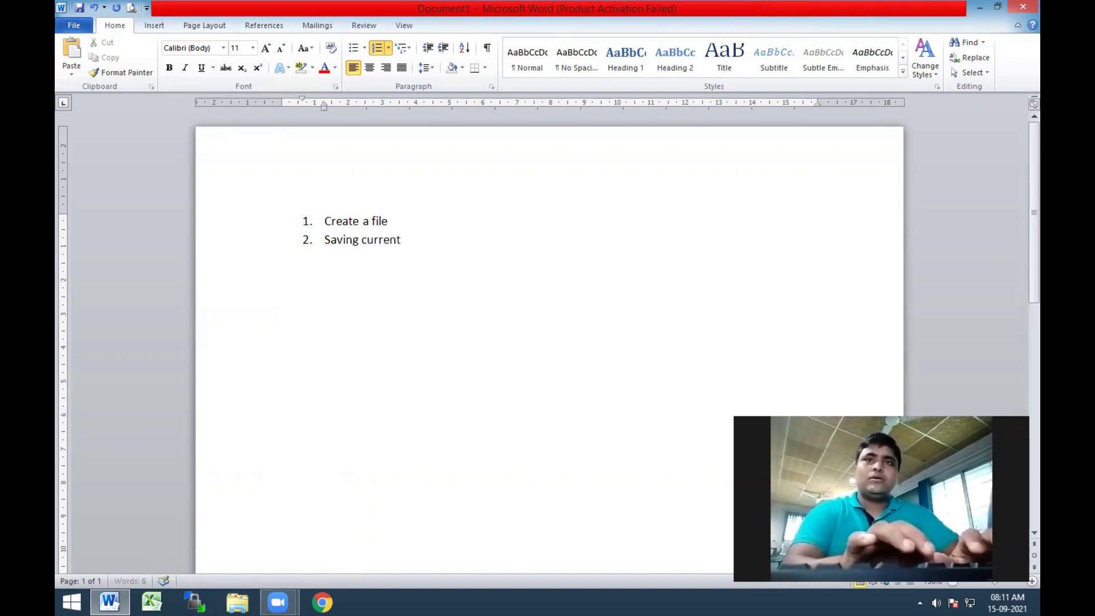
{"action": "type", "text": " file"}
Add list items 3–5: opening existing file, sharing files, and exit from word app
{"action": "key", "text": "Return"}
{"action": "type", "text": "opening exi"}
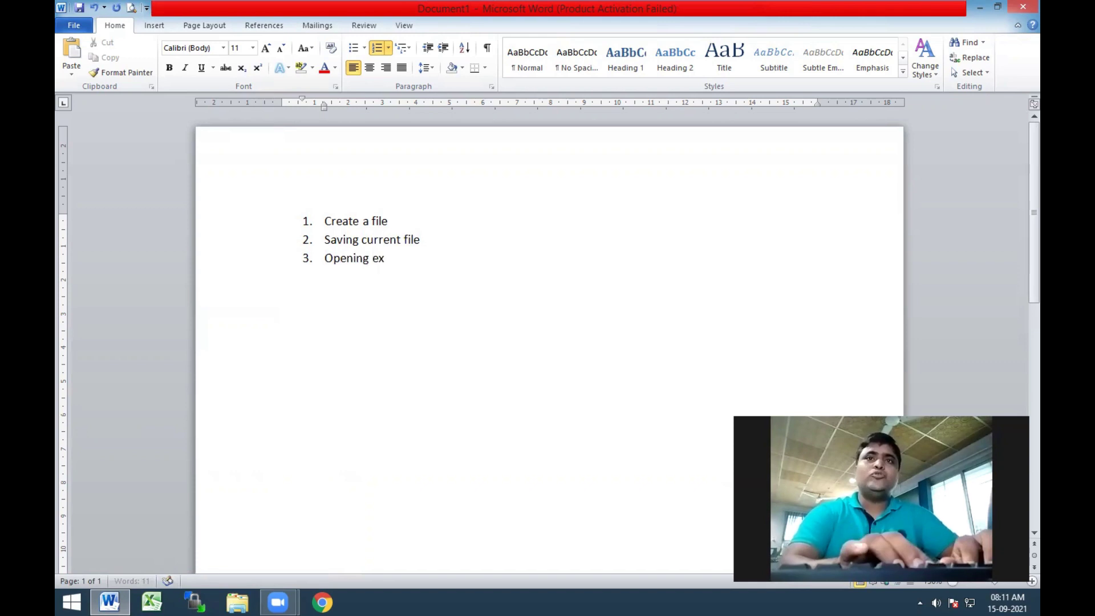
{"action": "type", "text": "sting file"}
{"action": "key", "text": "Return"}
{"action": "type", "text": "sharing fil"}
{"action": "key", "text": "Return"}
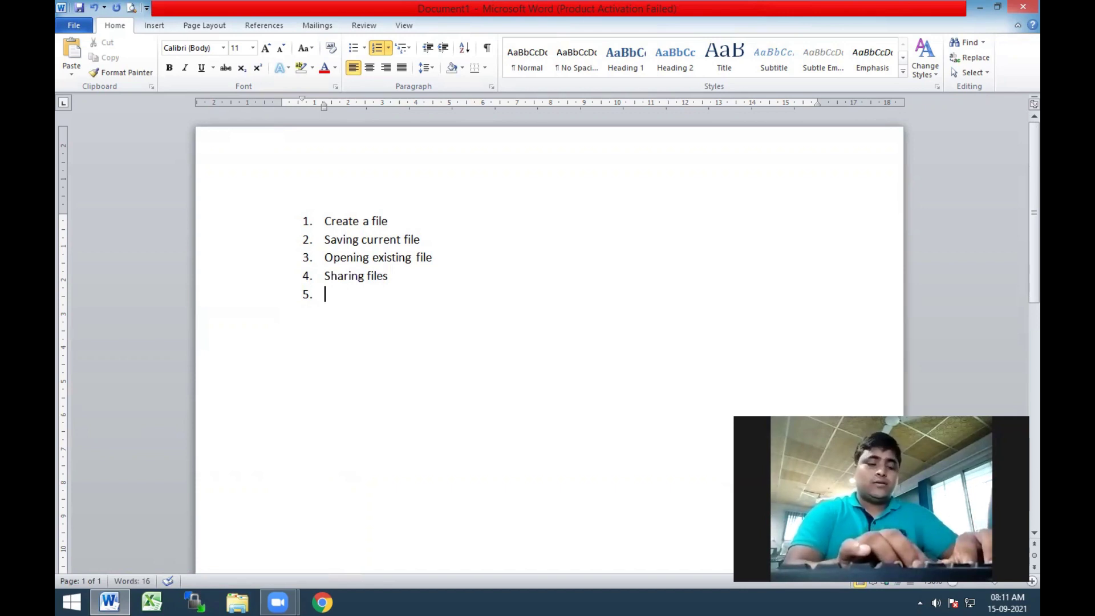
{"action": "type", "text": "how"}
{"action": "key", "text": "BackSpace"}
{"action": "key", "text": "BackSpace"}
{"action": "key", "text": "BackSpace"}
{"action": "type", "text": "exit "}
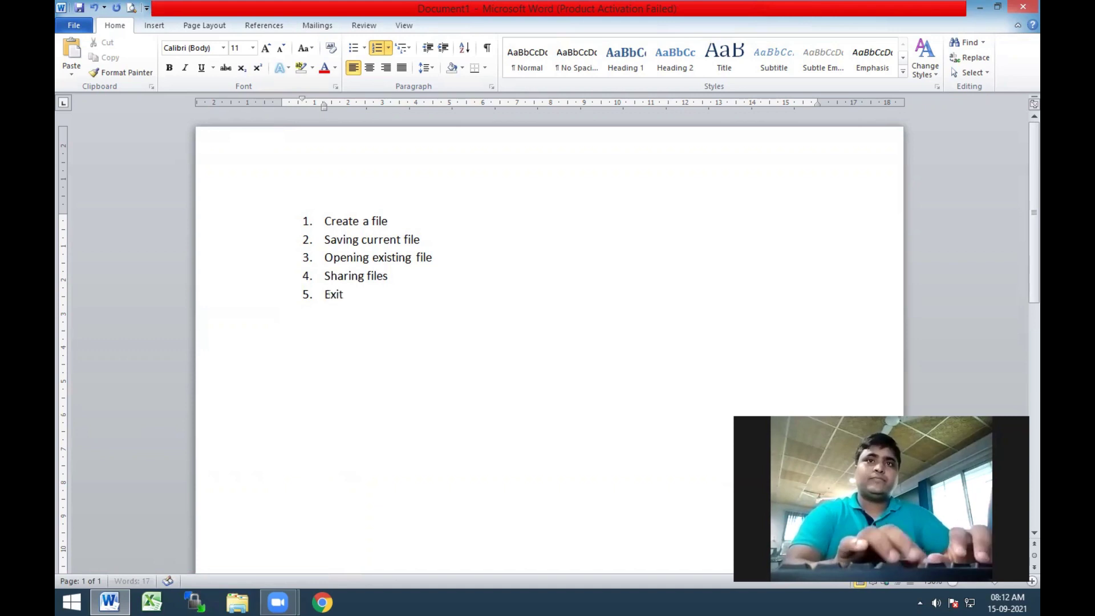
{"action": "type", "text": "from "}
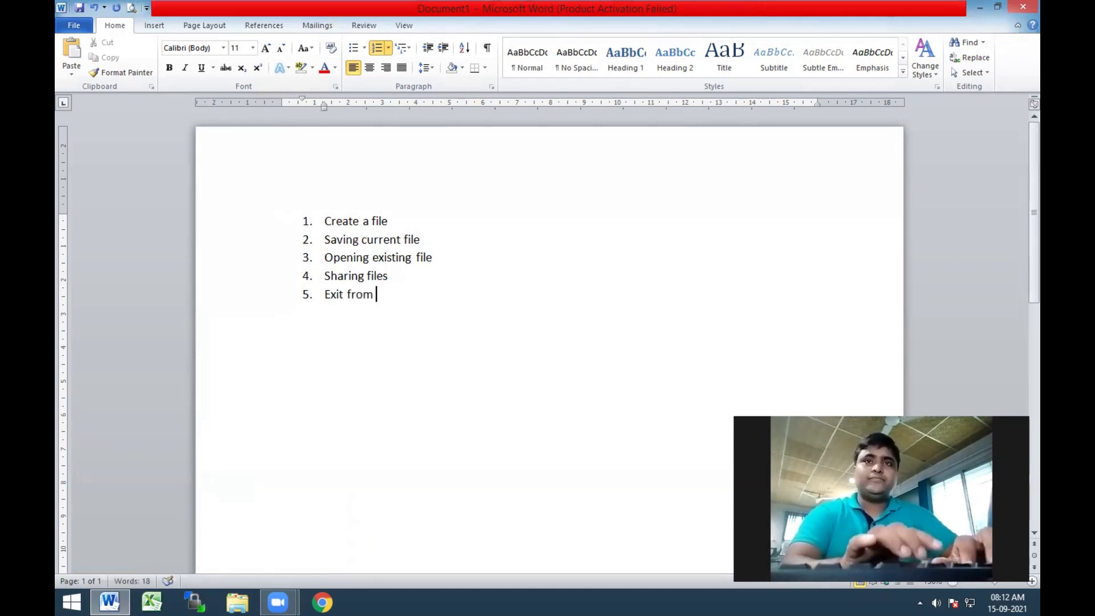
{"action": "type", "text": "word"}
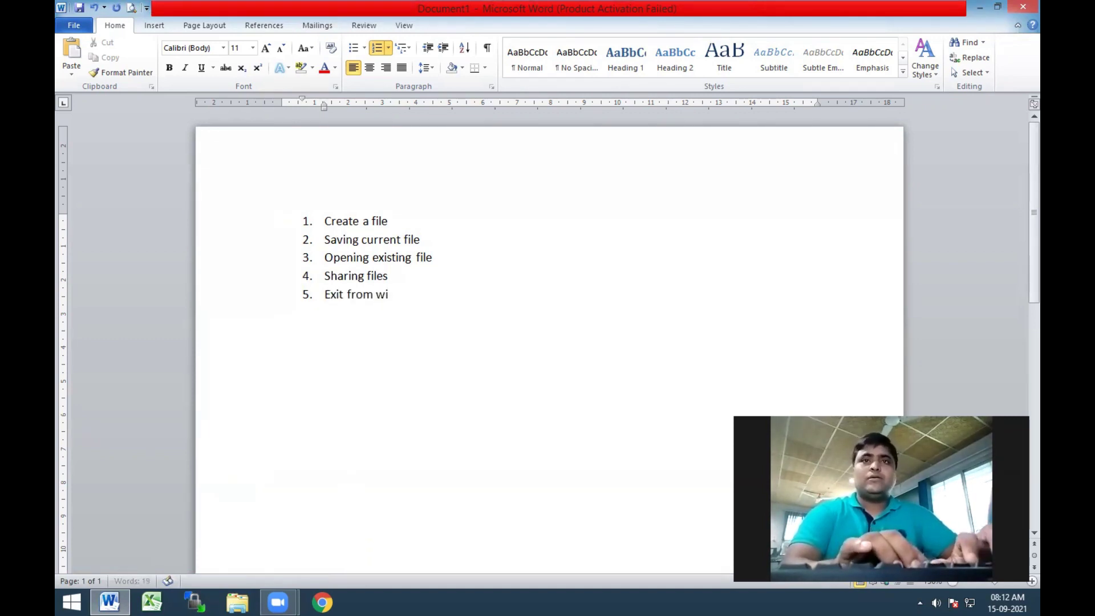
{"action": "type", "text": " ap"}
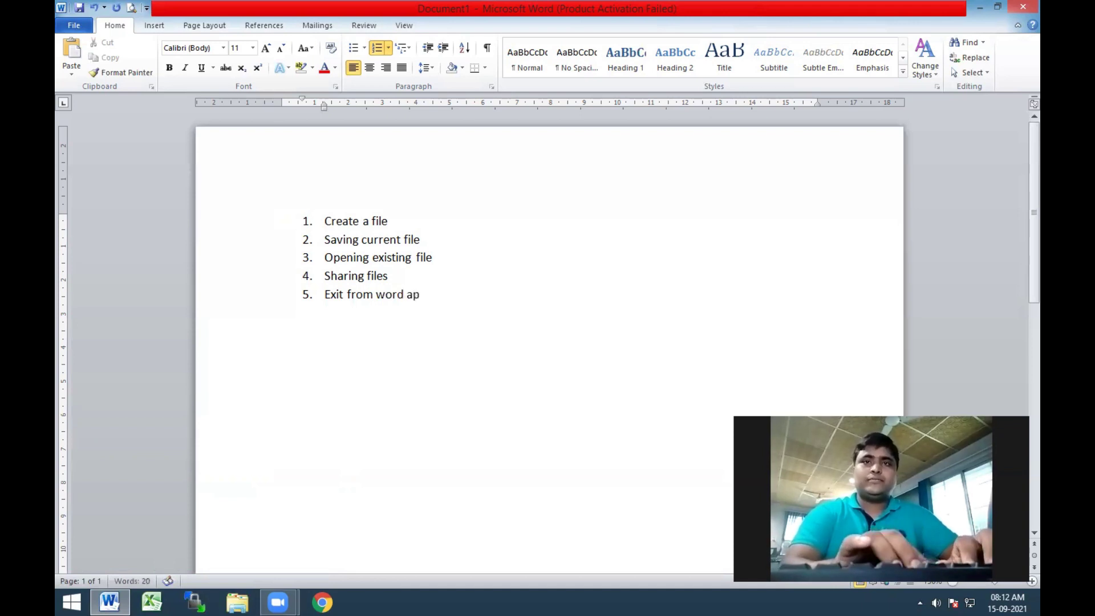
{"action": "type", "text": "p."}
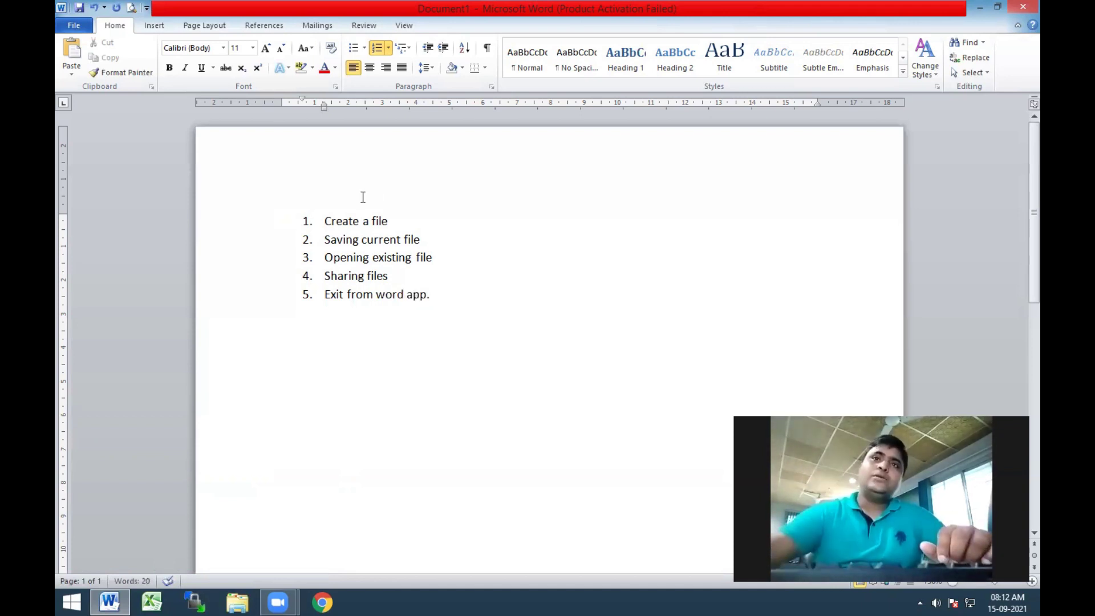
Select all five list items and apply Grow Font twice to reach size 18
{"action": "left_click_drag", "start_coordinate": [444, 297], "coordinate": [298, 215]}
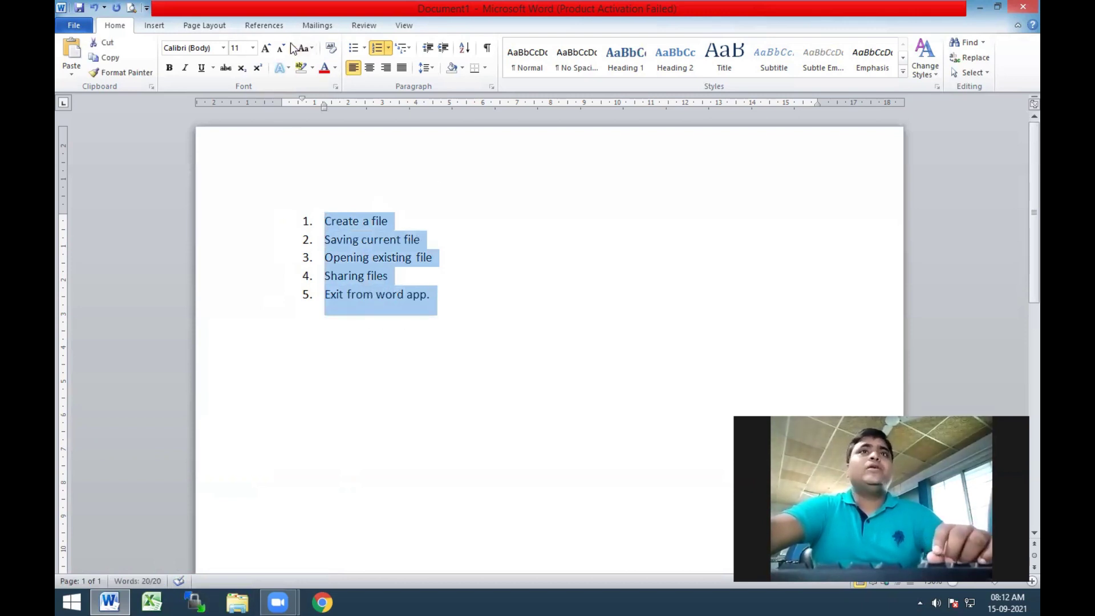
{"action": "left_click", "coordinate": [265, 49]}
{"action": "left_click", "coordinate": [265, 49]}
{"action": "left_click", "coordinate": [265, 49]}
{"action": "left_click", "coordinate": [266, 49]}
{"action": "left_click", "coordinate": [421, 256]}
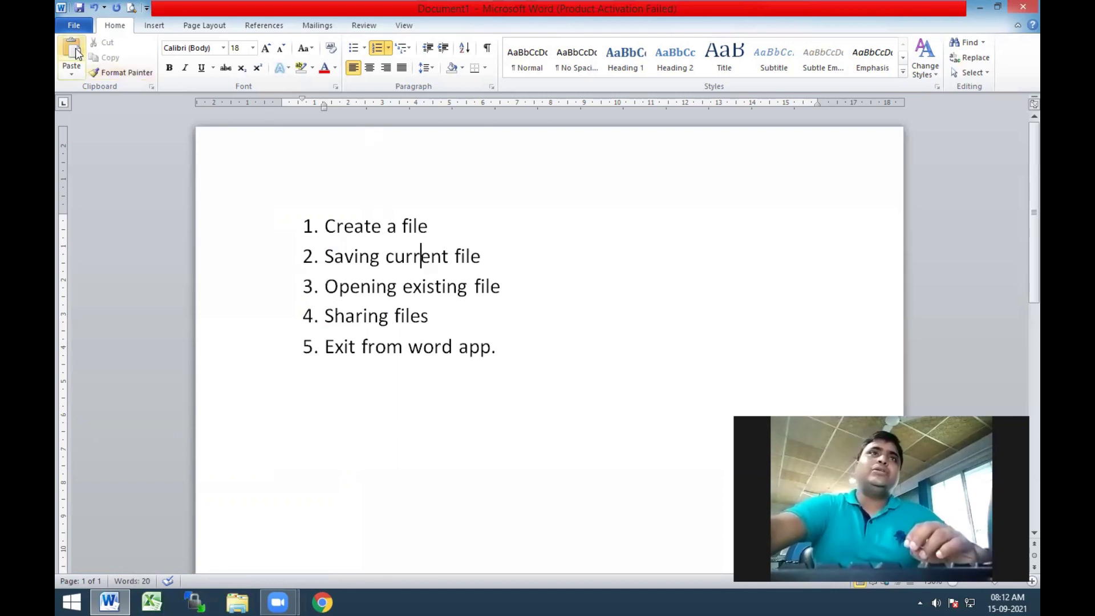
Go to File > New to see the Blank document and other templates
{"action": "left_click", "coordinate": [75, 26]}
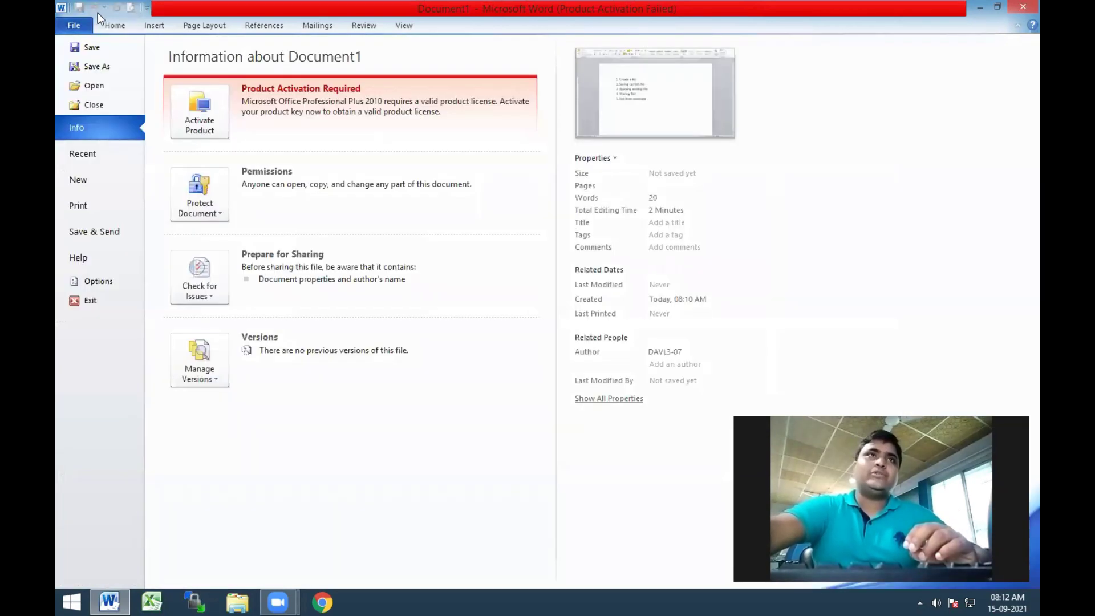
{"action": "left_click", "coordinate": [78, 184]}
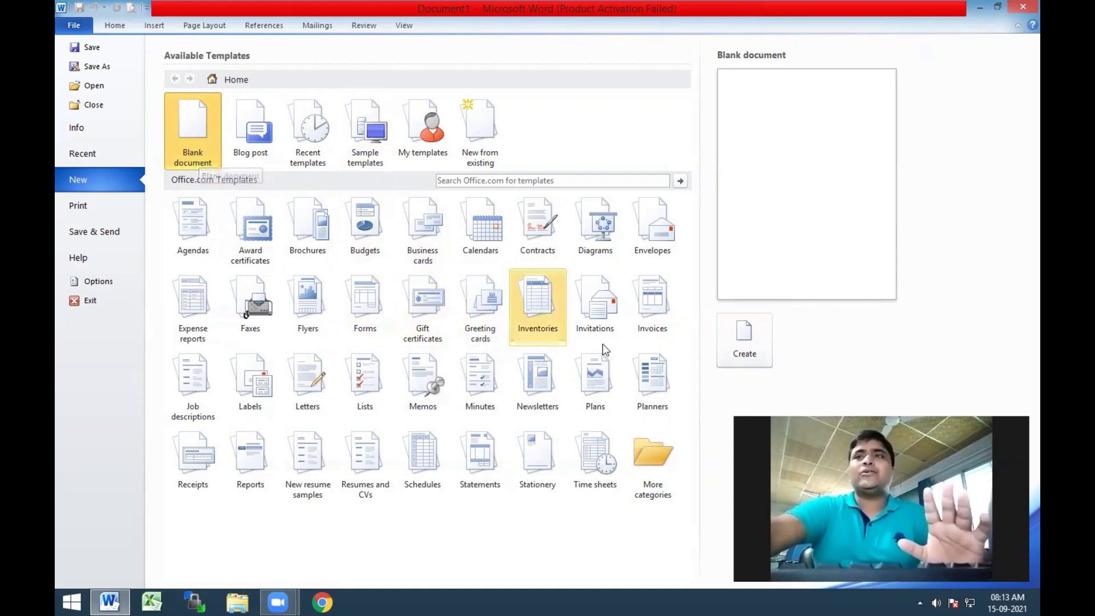
Create a blank document and type a 'Hi this is …' greeting with the author's name, capitalised, ending with a period
{"action": "left_click", "coordinate": [754, 350]}
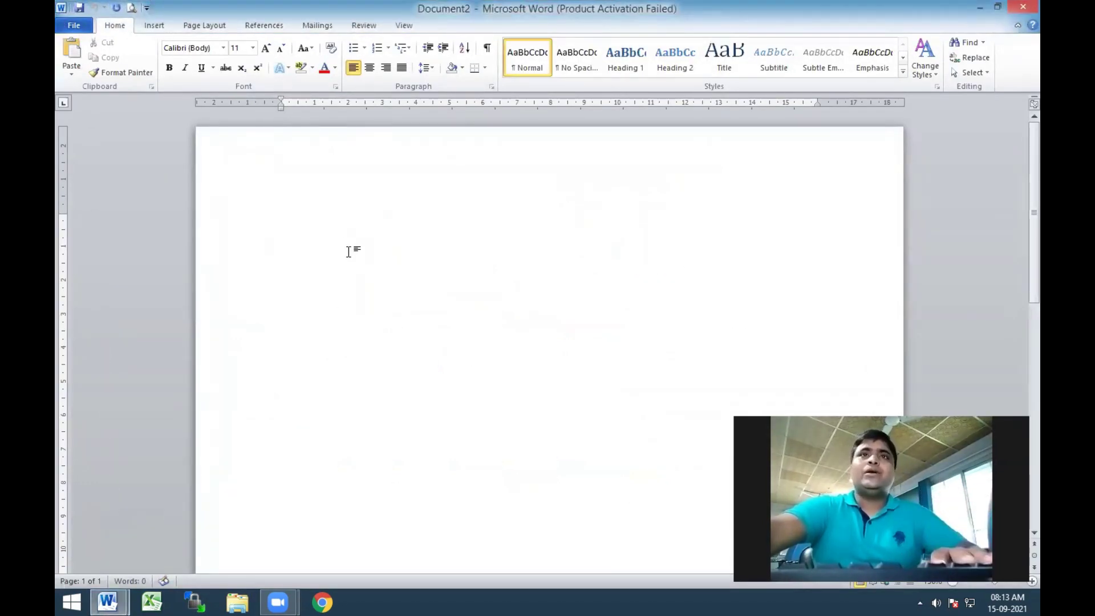
{"action": "type", "text": "Hi this is "}
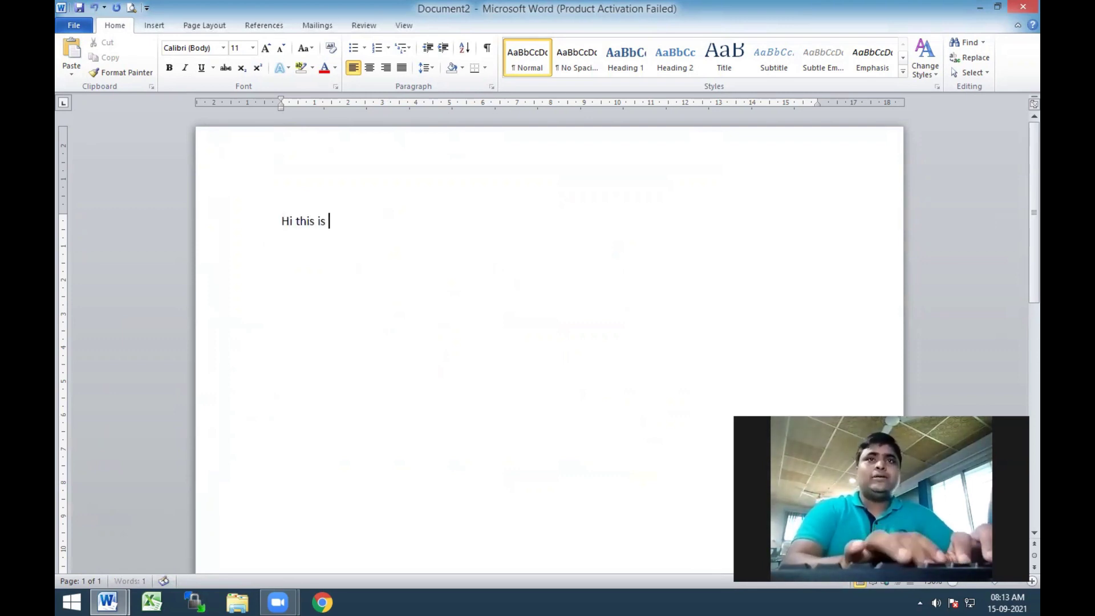
{"action": "type", "text": "gyanendra ver"}
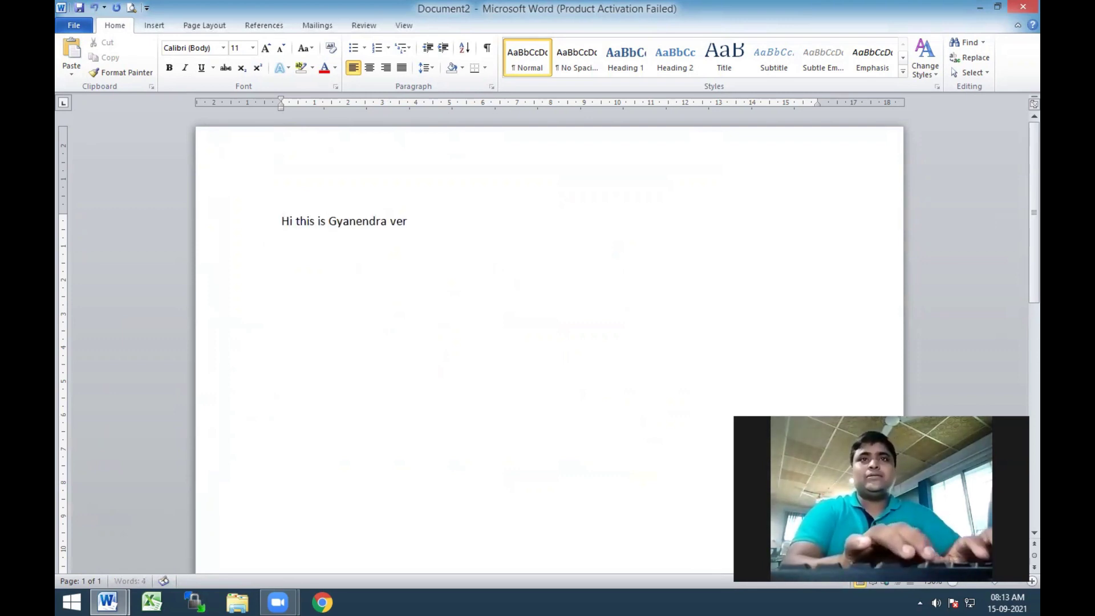
{"action": "type", "text": "ma"}
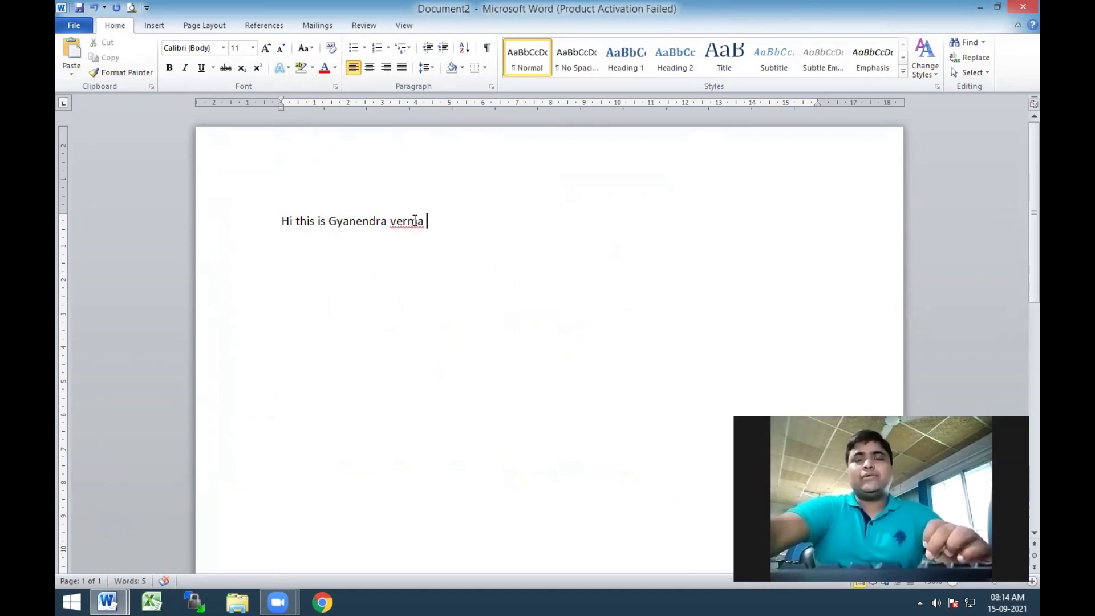
{"action": "key", "text": "BackSpace"}
{"action": "type", "text": "V"}
{"action": "key", "text": "End"}
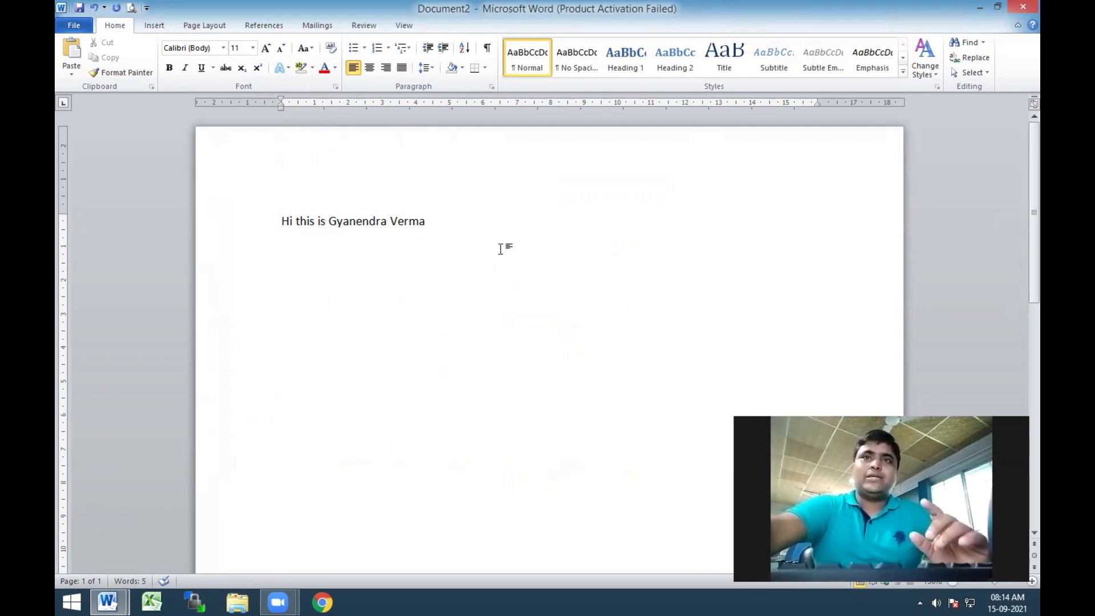
{"action": "type", "text": "."}
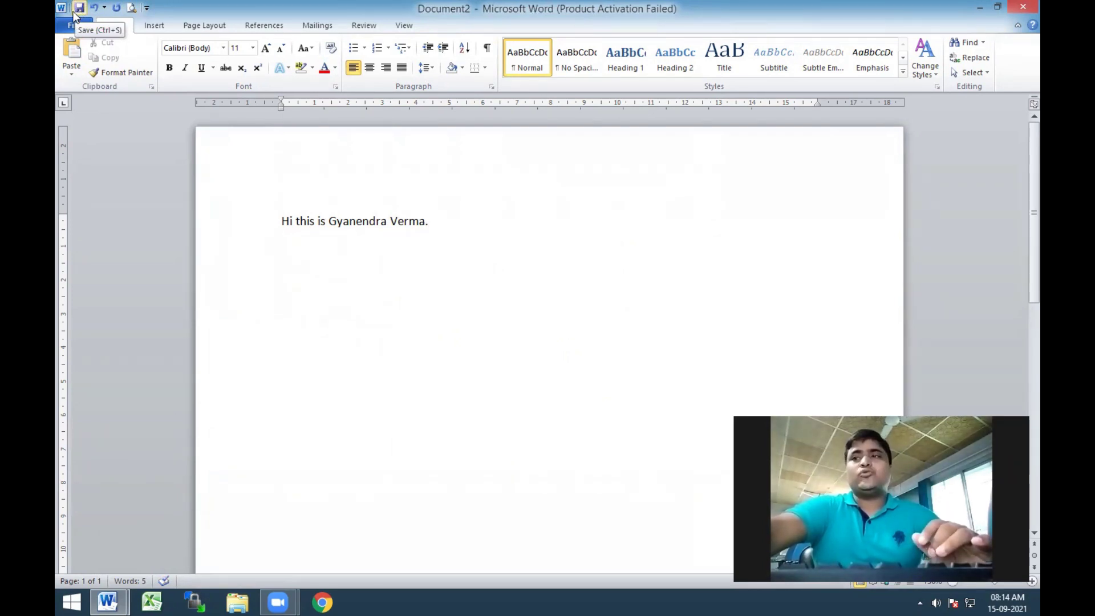
Save Document2 to the Desktop as a Word Document, named after its greeting line
{"action": "left_click", "coordinate": [81, 26]}
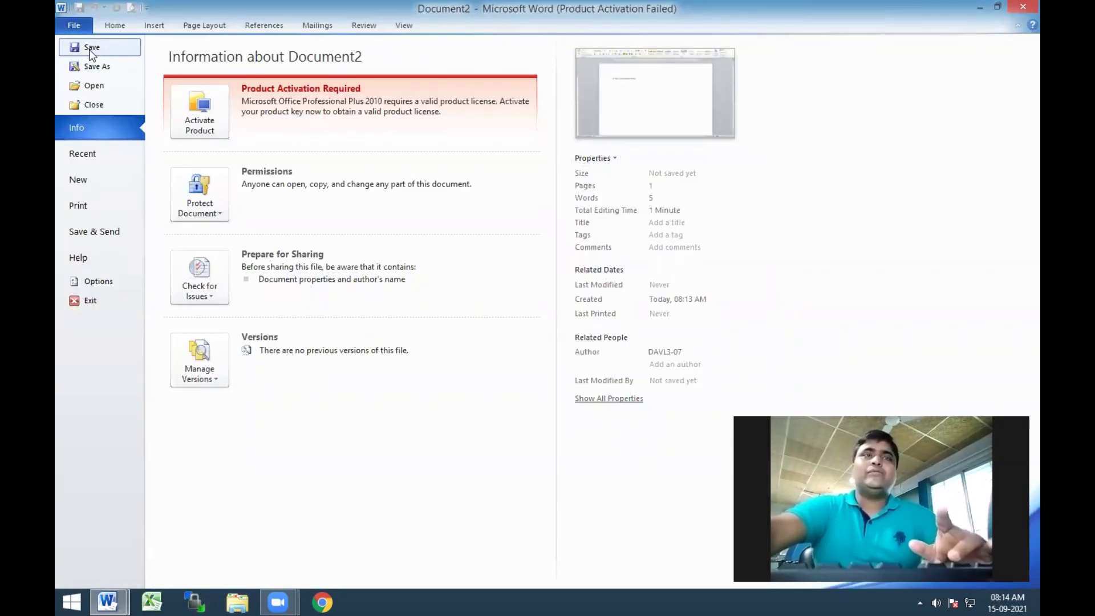
{"action": "left_click", "coordinate": [91, 49]}
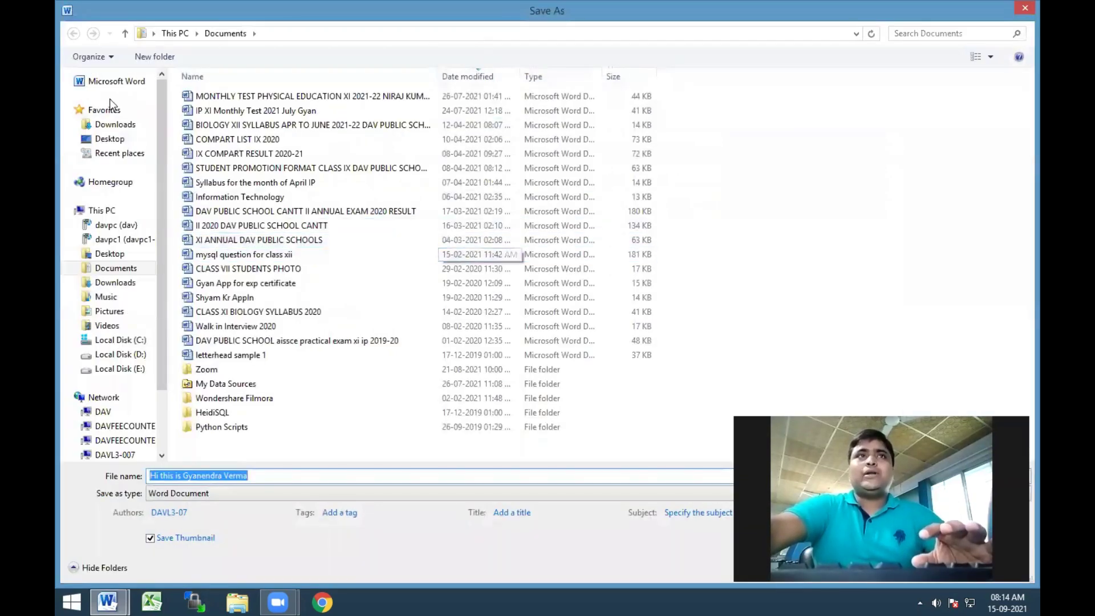
{"action": "left_click", "coordinate": [110, 138]}
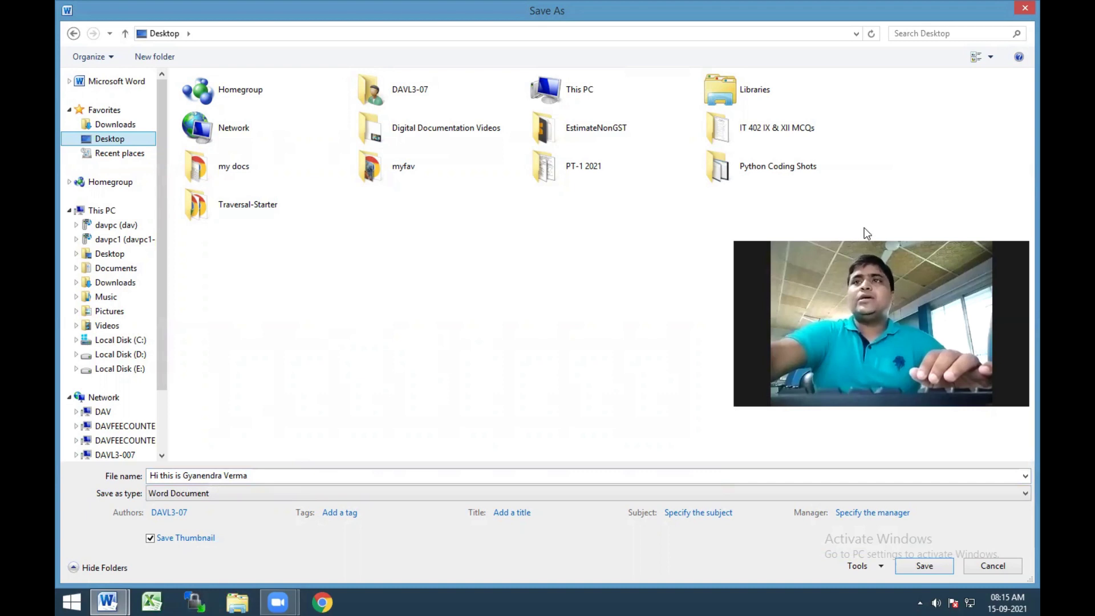
{"action": "key", "text": "Return"}
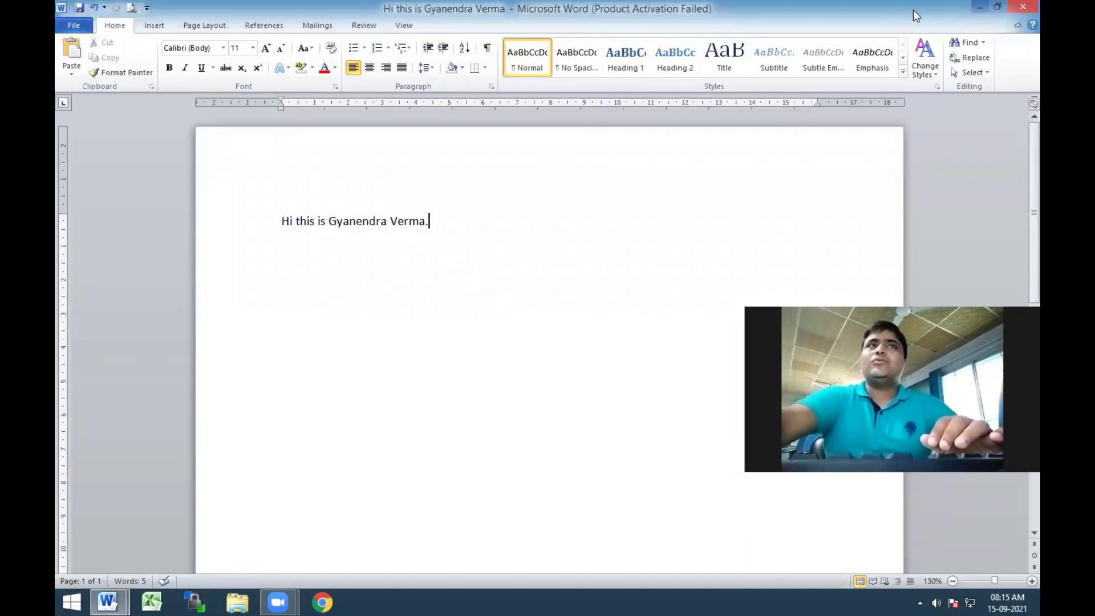
Exit Word without saving the first document
{"action": "left_click", "coordinate": [84, 27]}
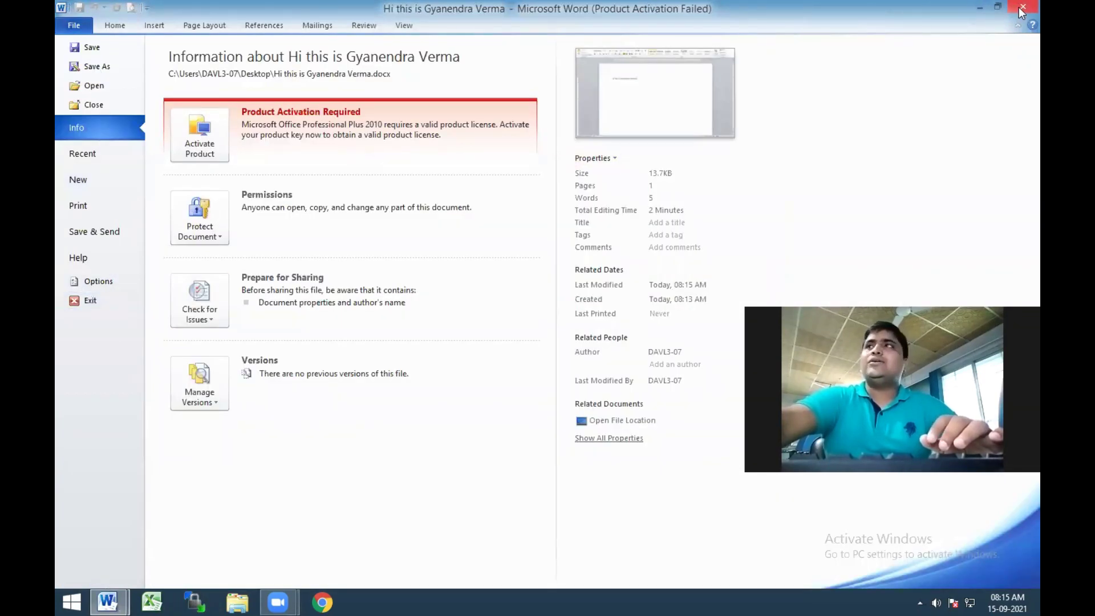
{"action": "left_click", "coordinate": [98, 301]}
{"action": "key", "text": "n"}
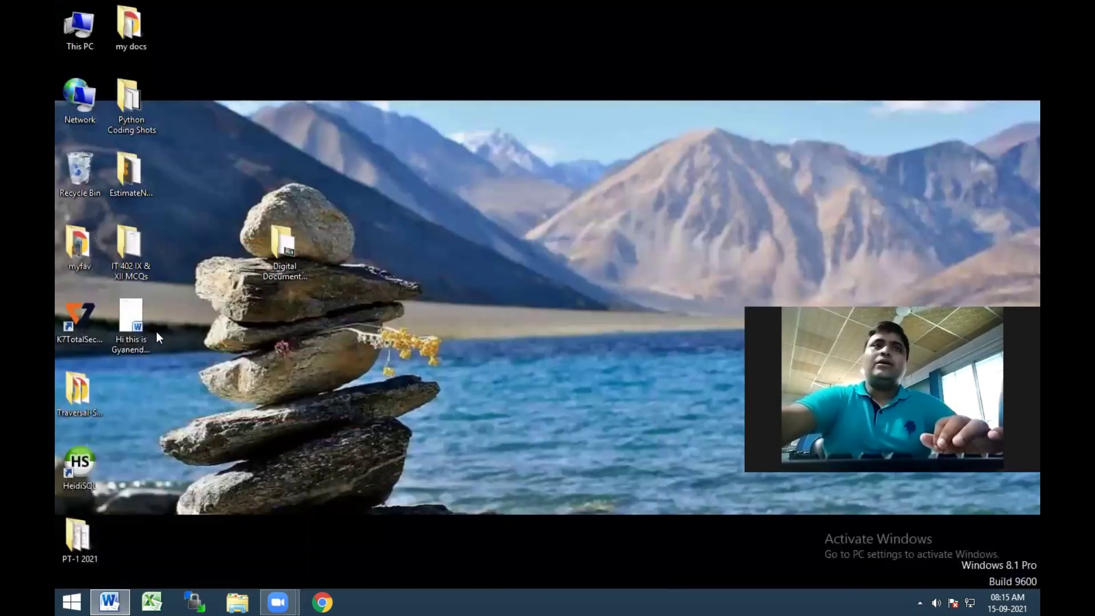
Open the saved greeting file from the desktop, maximise and close it, then restore the numbered-list window
{"action": "left_click", "coordinate": [135, 324]}
{"action": "double_click", "coordinate": [144, 317]}
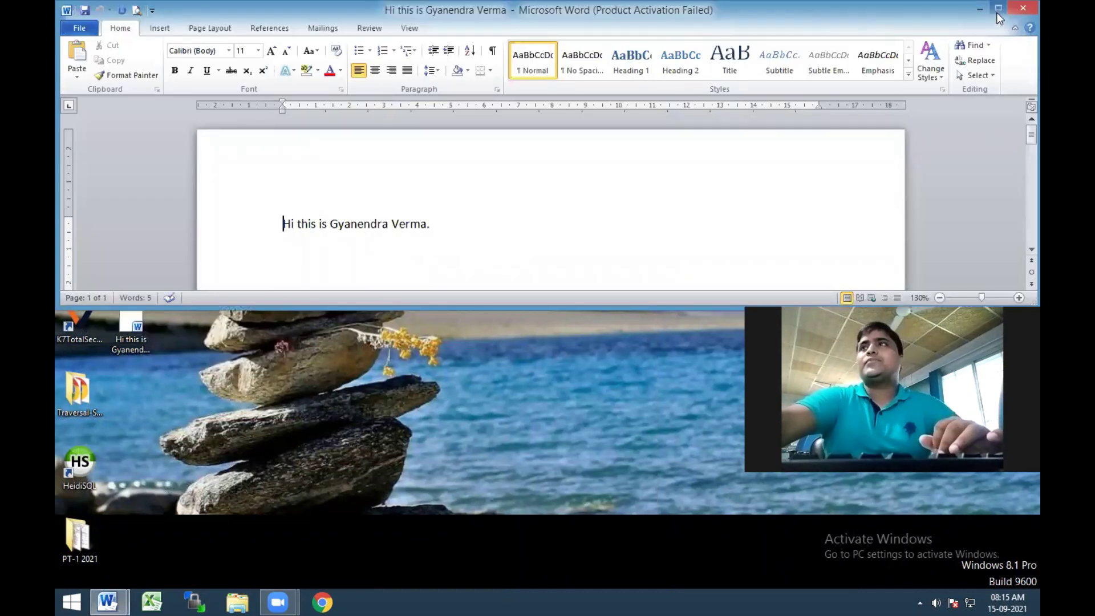
{"action": "left_click", "coordinate": [995, 7]}
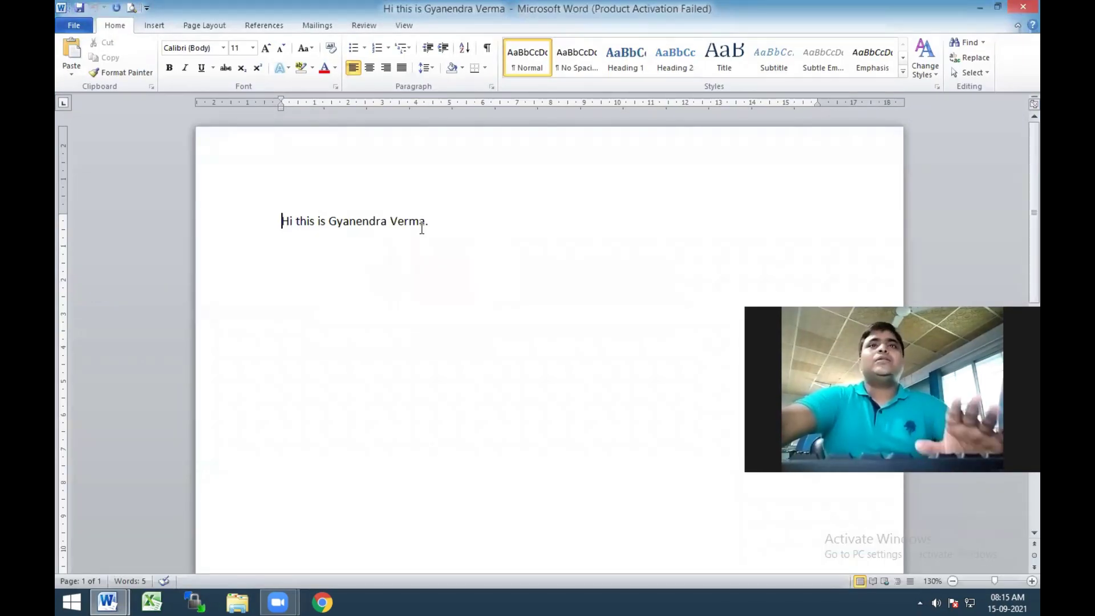
{"action": "left_click", "coordinate": [1021, 9]}
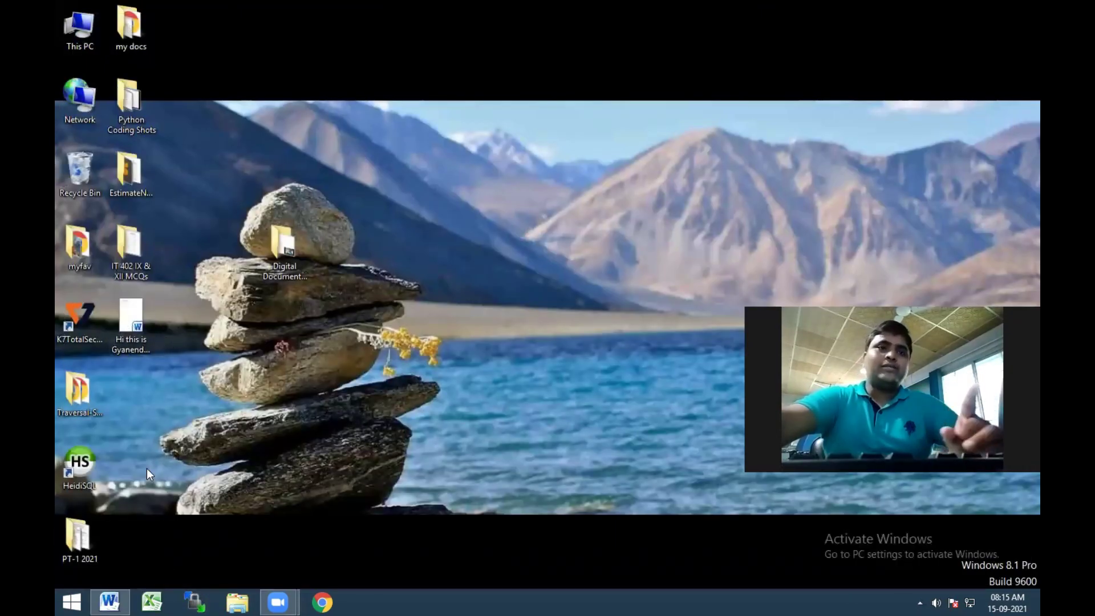
{"action": "left_click", "coordinate": [109, 602]}
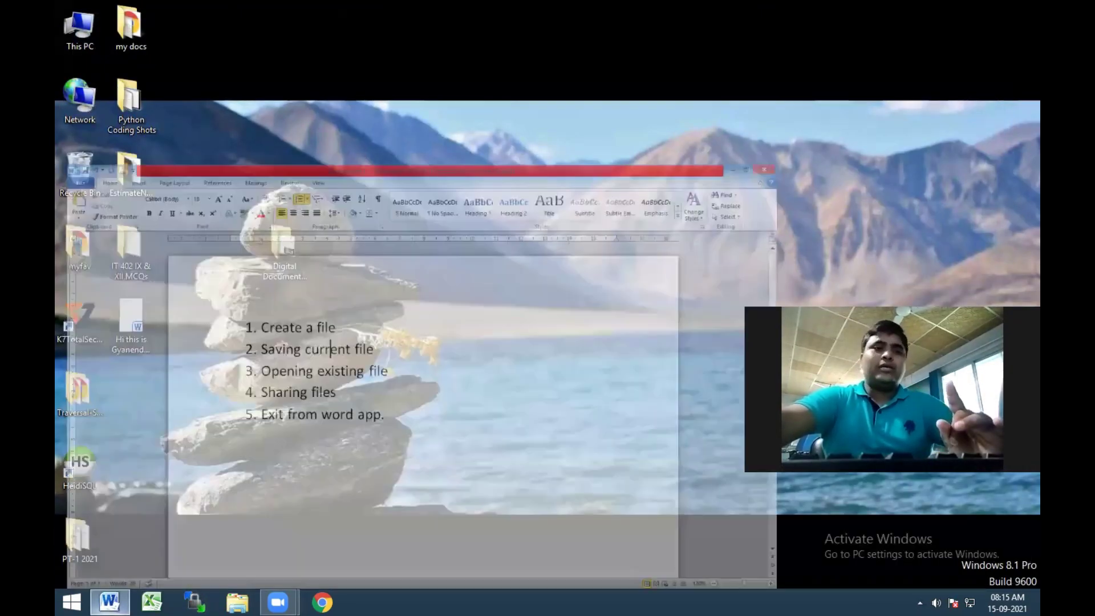
Use File > Open to reopen the greeting document saved on the Desktop
{"action": "left_click", "coordinate": [75, 25]}
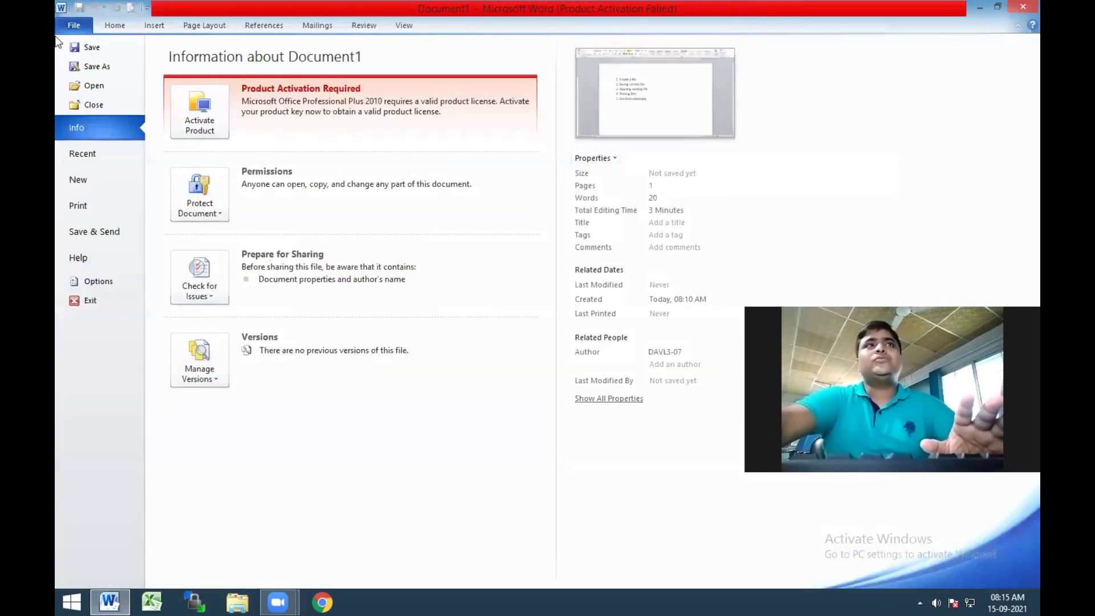
{"action": "left_click", "coordinate": [105, 86]}
{"action": "left_click", "coordinate": [256, 171]}
{"action": "left_click", "coordinate": [437, 305]}
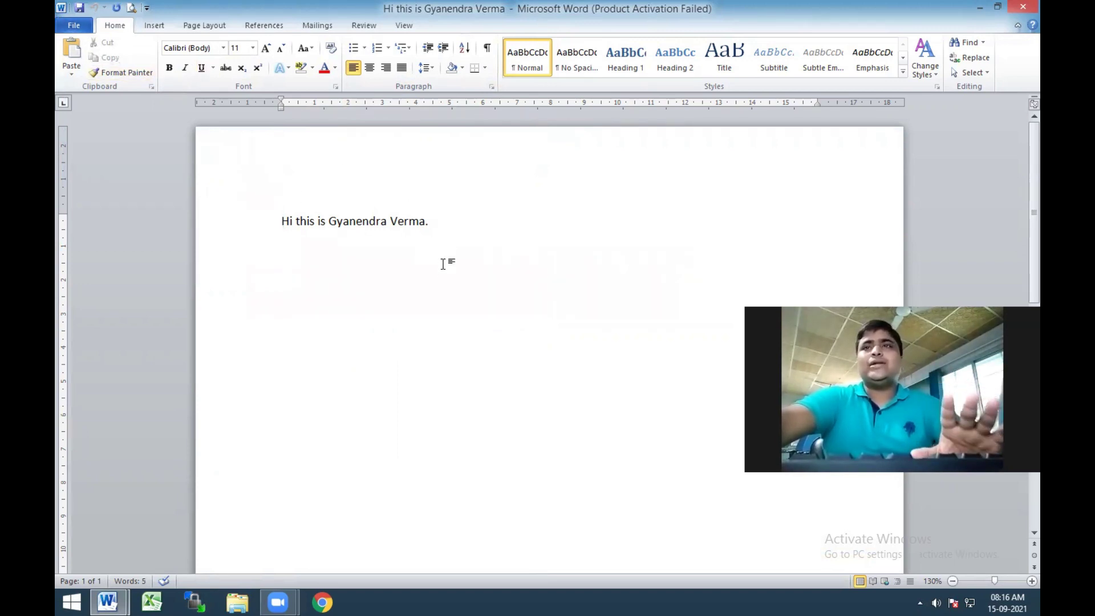
Insert three =rand() sample paragraphs below the greeting line and save the document
{"action": "left_click", "coordinate": [74, 25]}
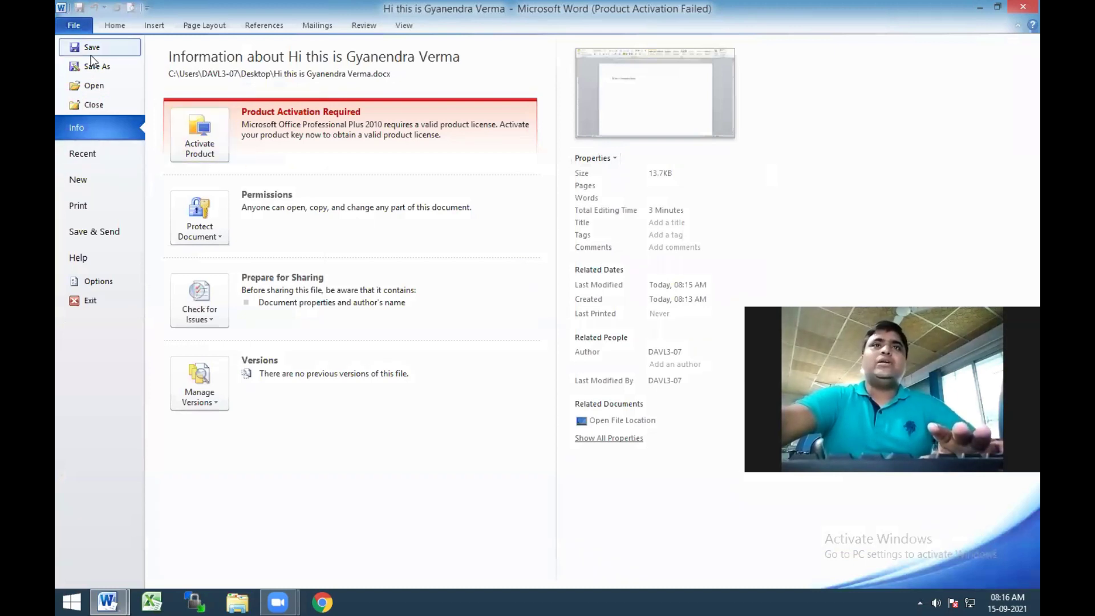
{"action": "left_click", "coordinate": [77, 47]}
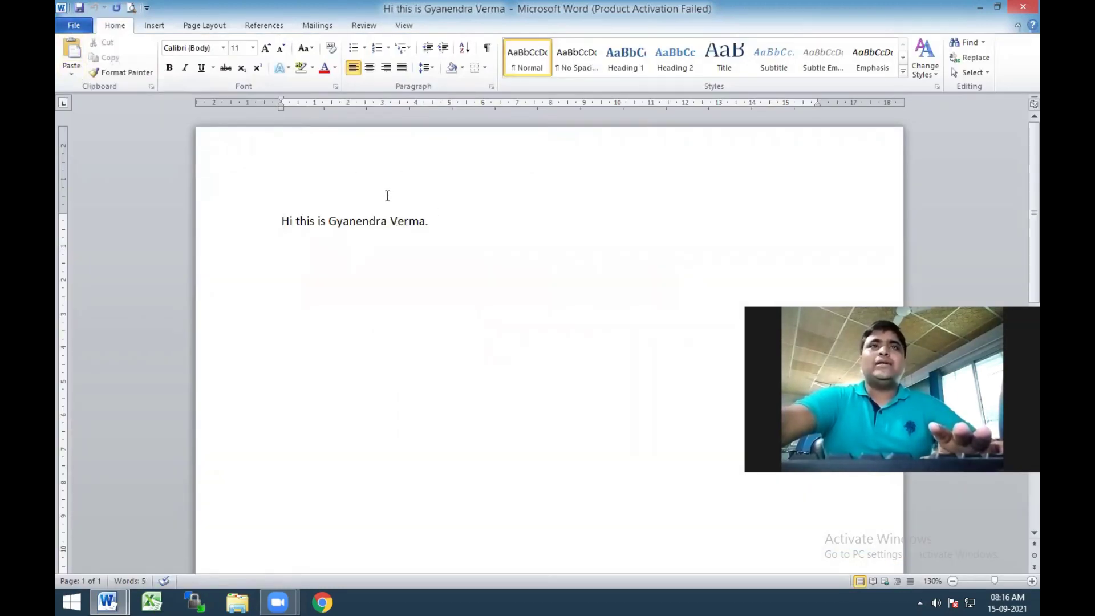
{"action": "left_click", "coordinate": [445, 221]}
{"action": "key", "text": "Return"}
{"action": "type", "text": "=rand"}
{"action": "key", "text": "Return"}
{"action": "type", "text": "("}
{"action": "key", "text": "BackSpace"}
{"action": "type", "text": "()"}
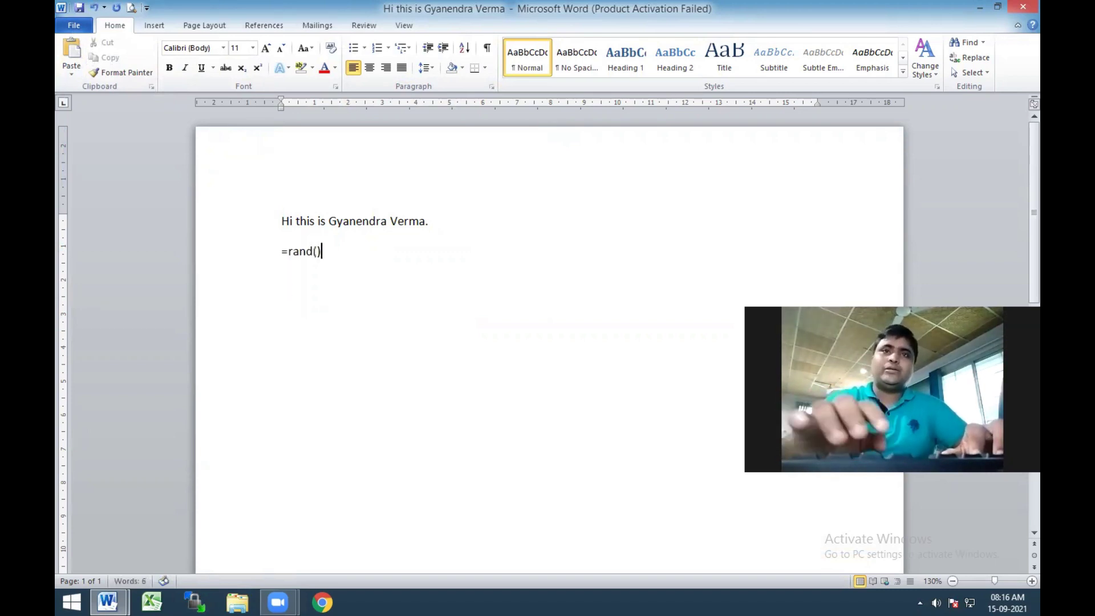
{"action": "key", "text": "Return"}
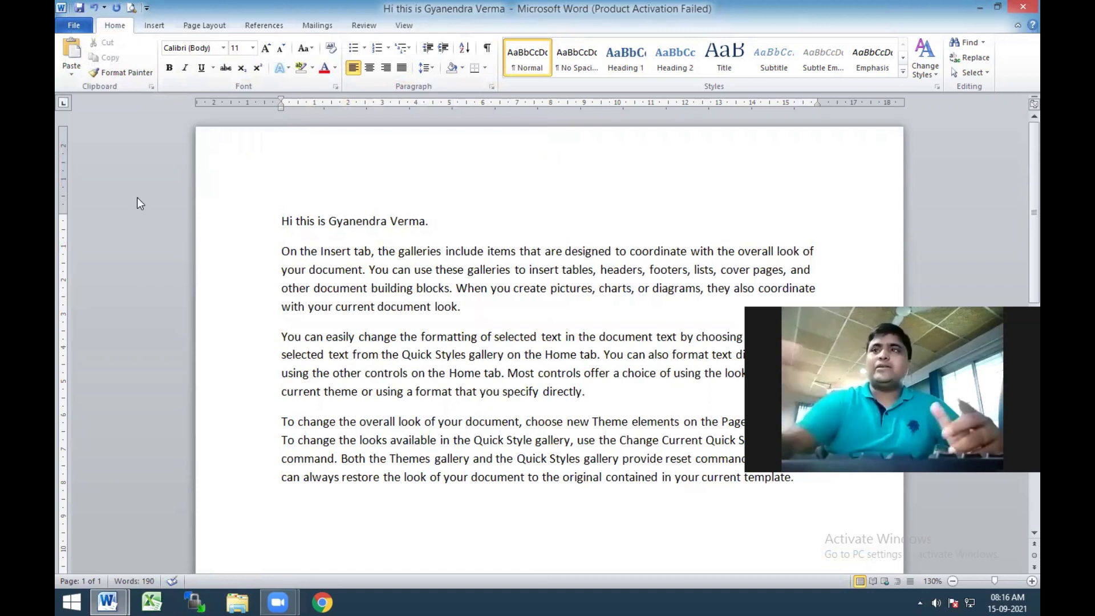
{"action": "left_click", "coordinate": [82, 8]}
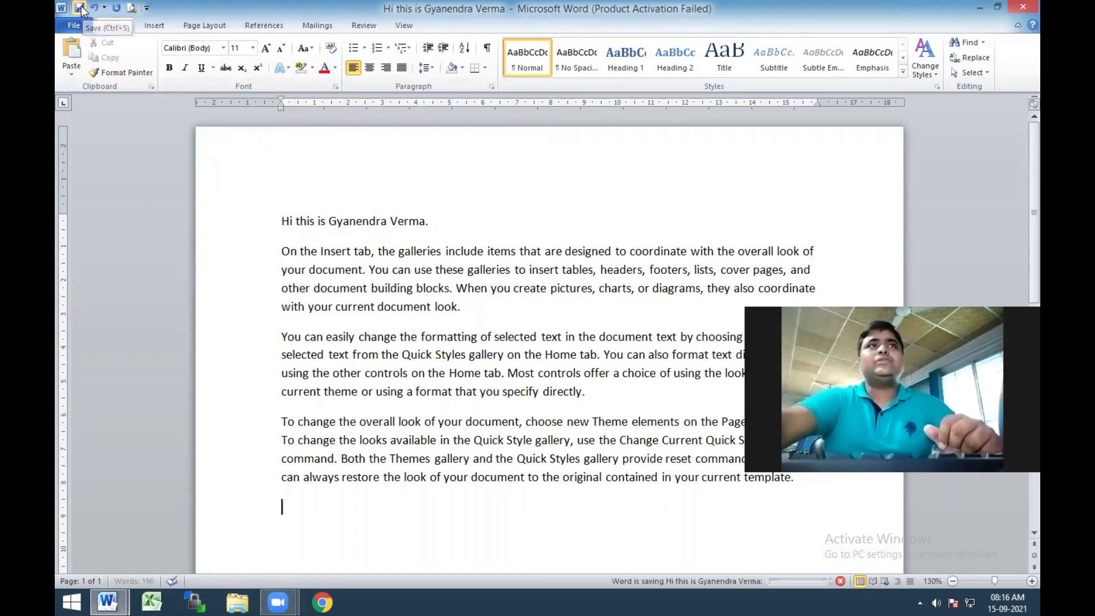
Start Save As from the File menu and show the Save as type format list
{"action": "left_click", "coordinate": [89, 27]}
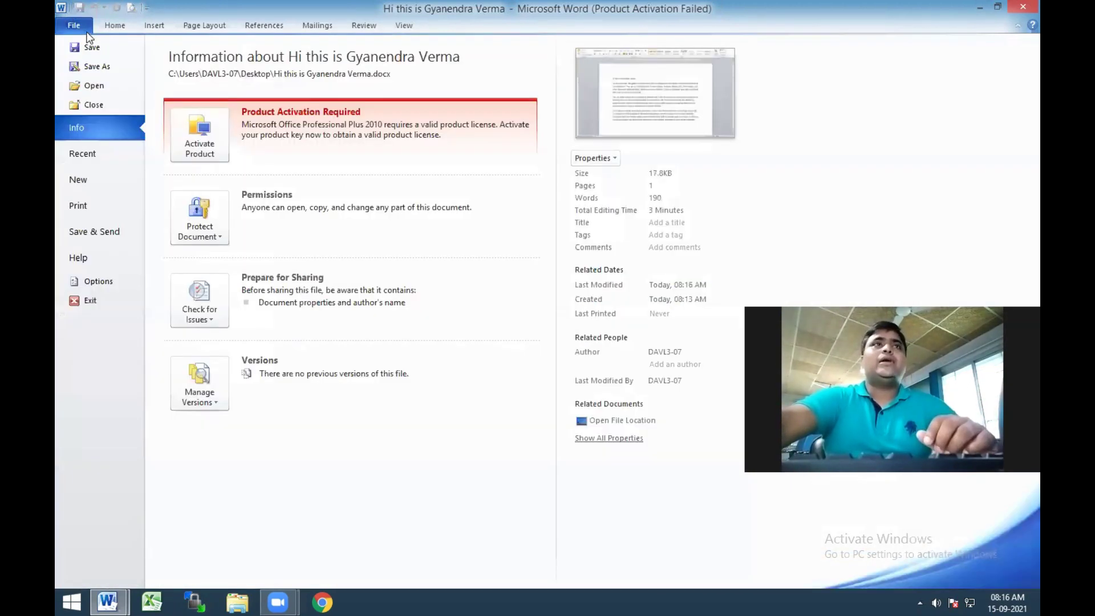
{"action": "left_click", "coordinate": [97, 68]}
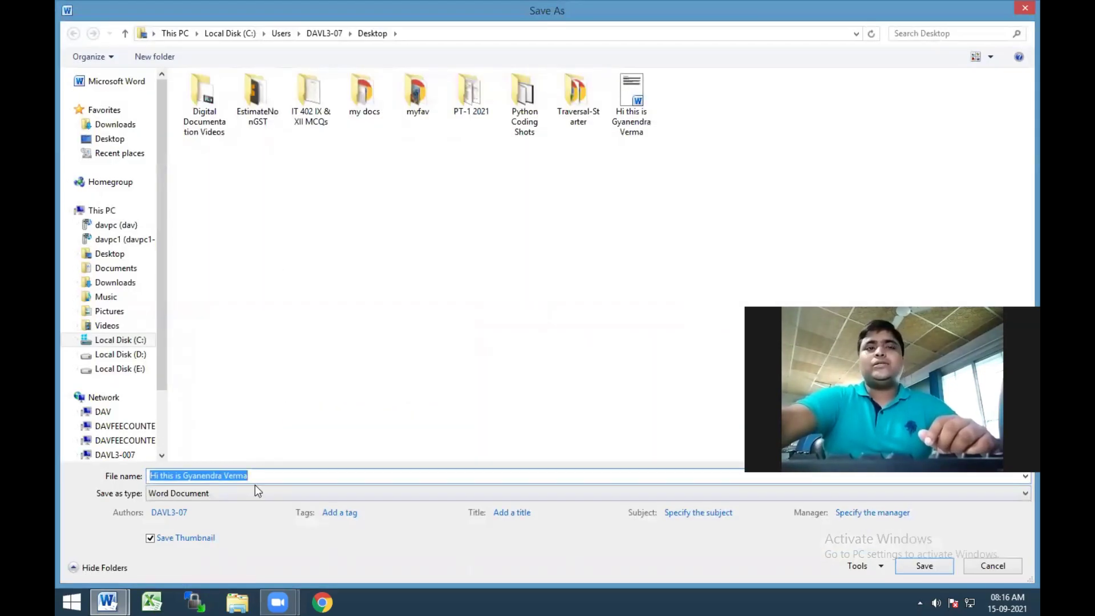
{"action": "left_click", "coordinate": [246, 493]}
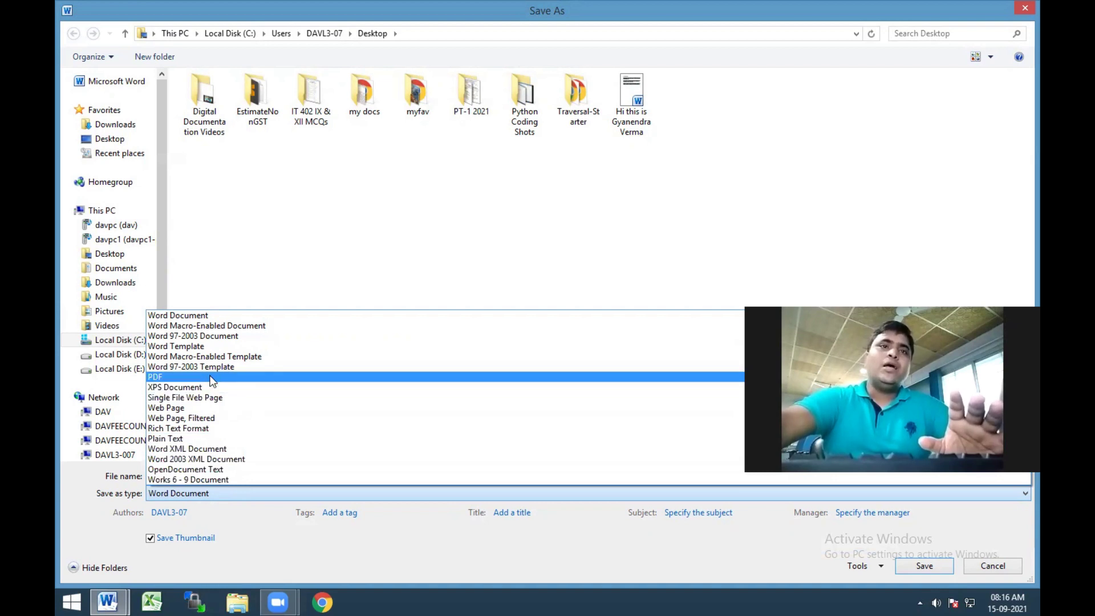
Choose PDF as the file type and set both title and subject to 'test'
{"action": "left_click", "coordinate": [164, 378]}
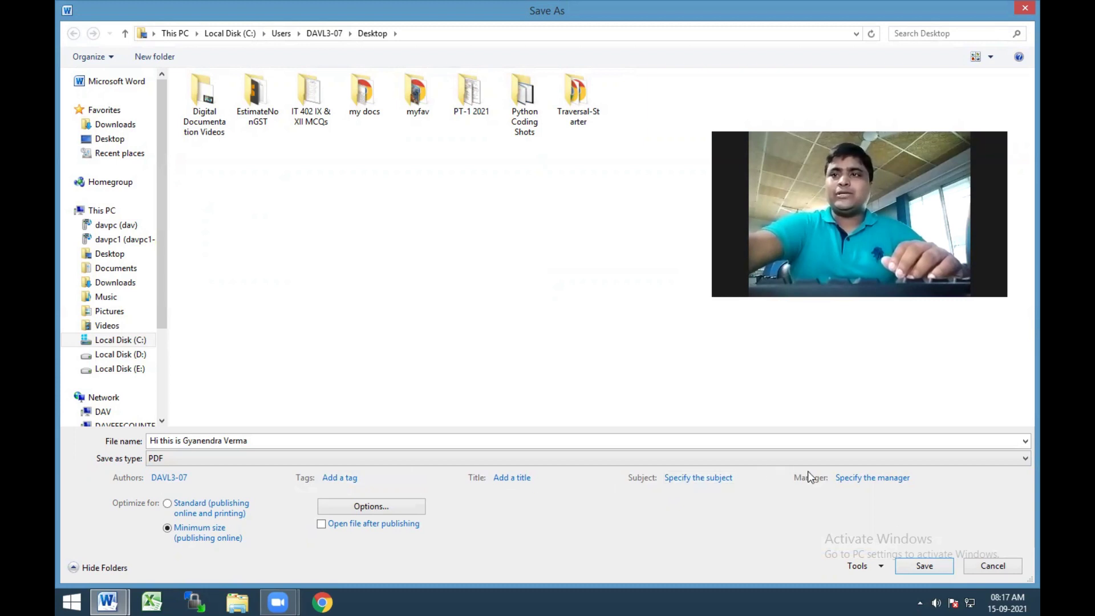
{"action": "left_click", "coordinate": [504, 482]}
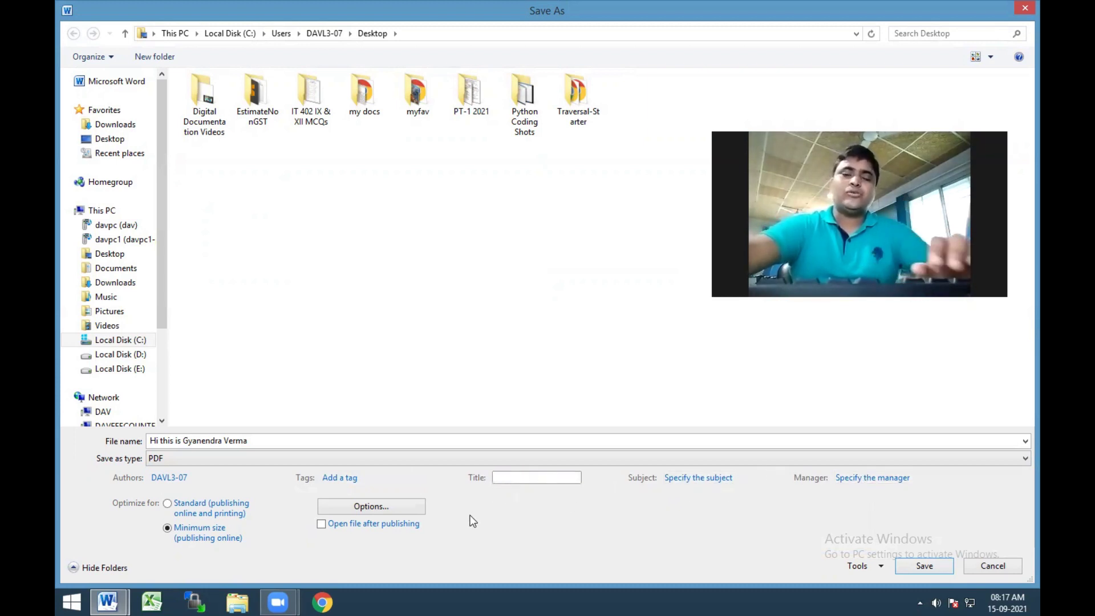
{"action": "type", "text": "test"}
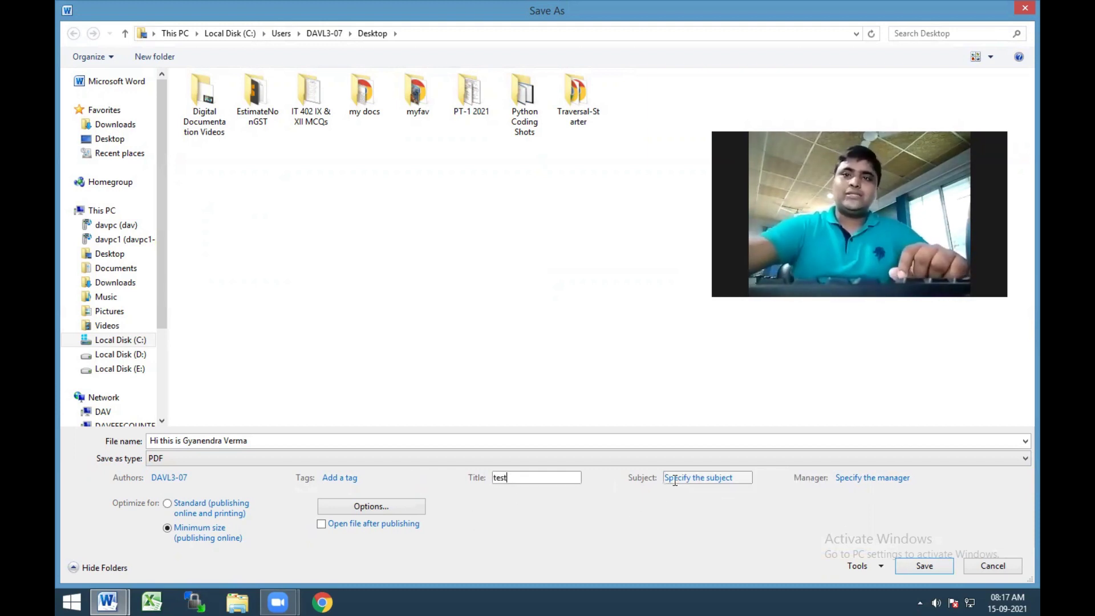
{"action": "key", "text": "Tab"}
{"action": "type", "text": "test"}
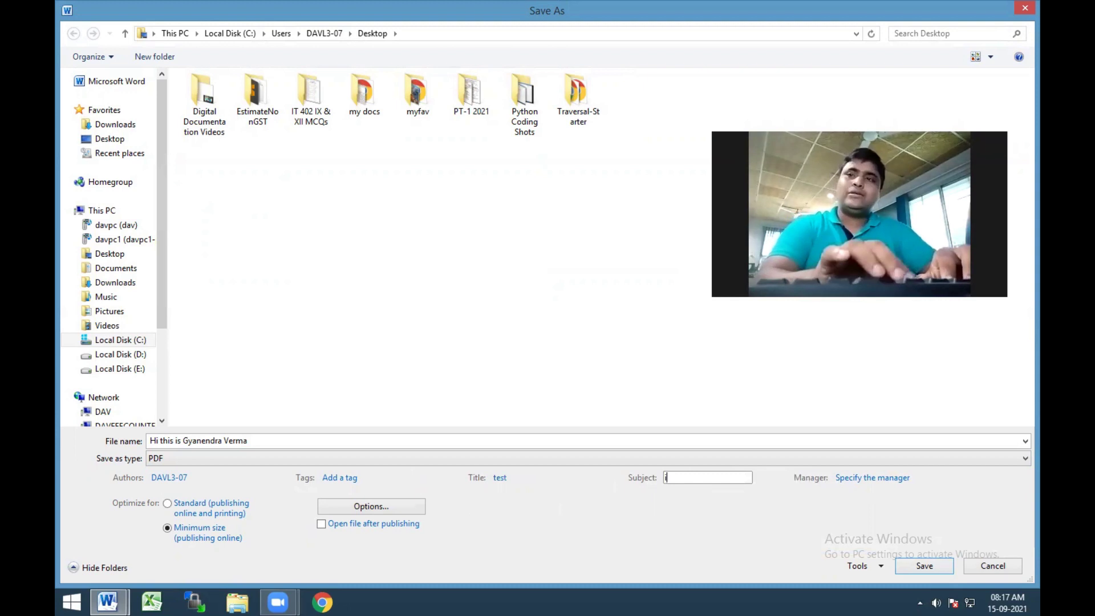
{"action": "key", "text": "Tab"}
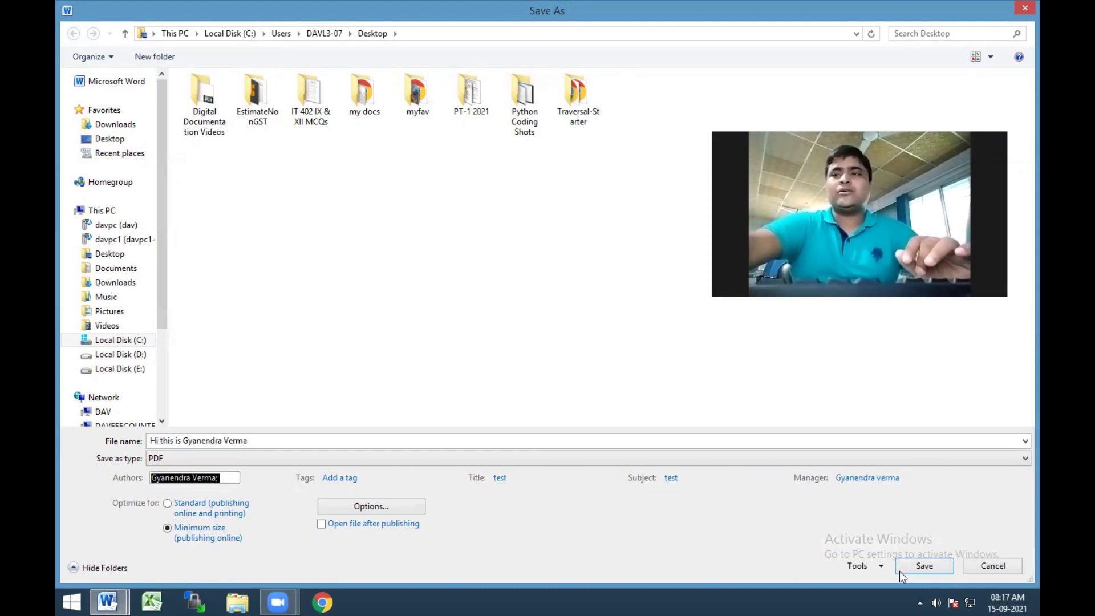
{"action": "left_click", "coordinate": [872, 566]}
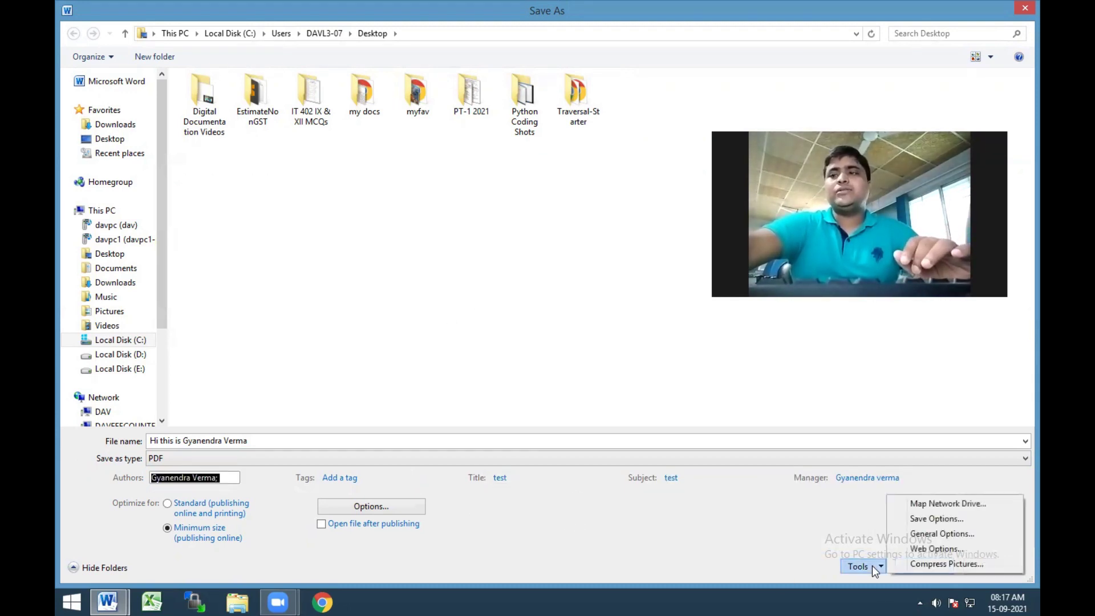
In General Options, enter an open password and a modify password, then confirm each
{"action": "left_click", "coordinate": [940, 535]}
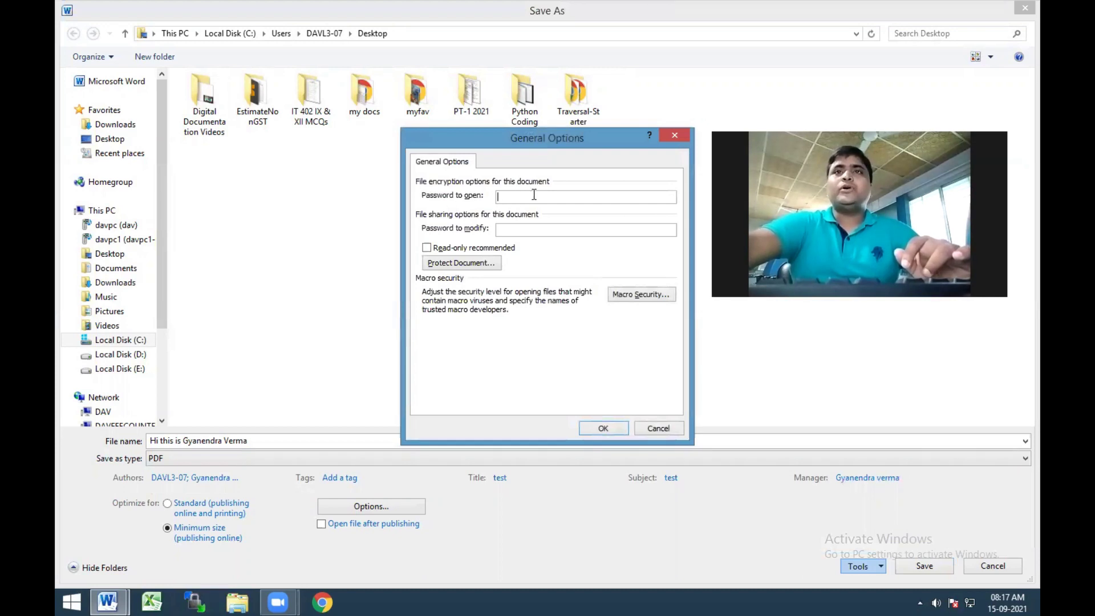
{"action": "type", "text": "12"}
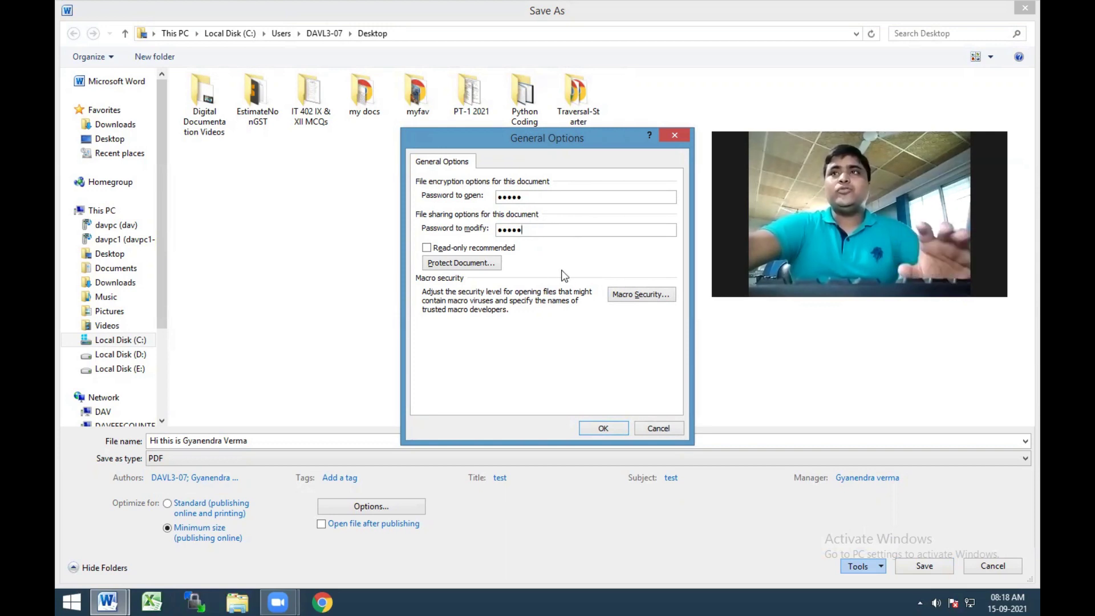
{"action": "left_click", "coordinate": [601, 429]}
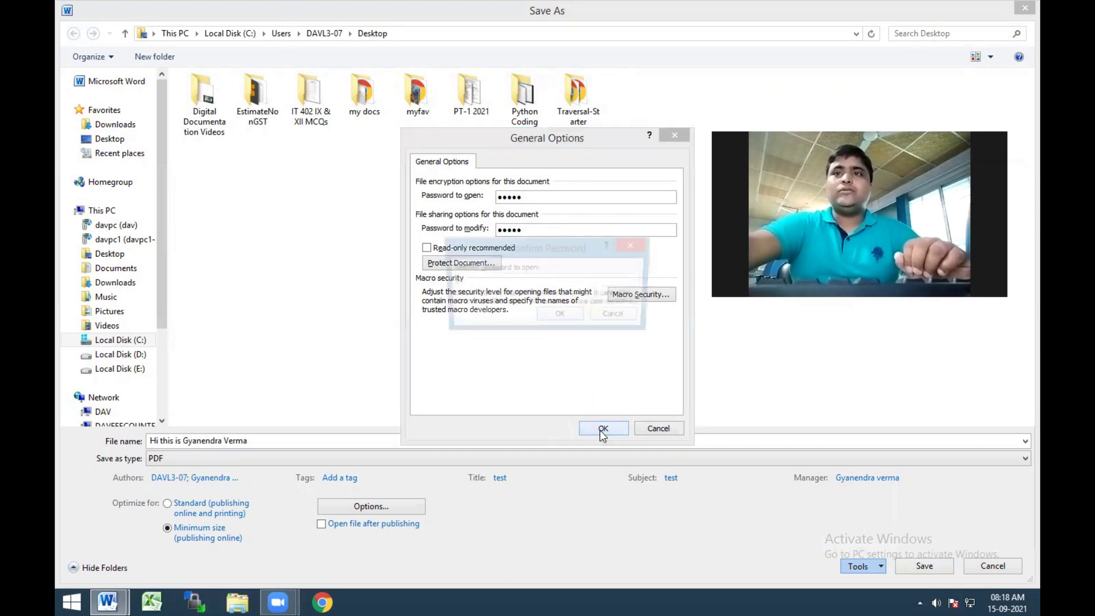
{"action": "type", "text": "•••"}
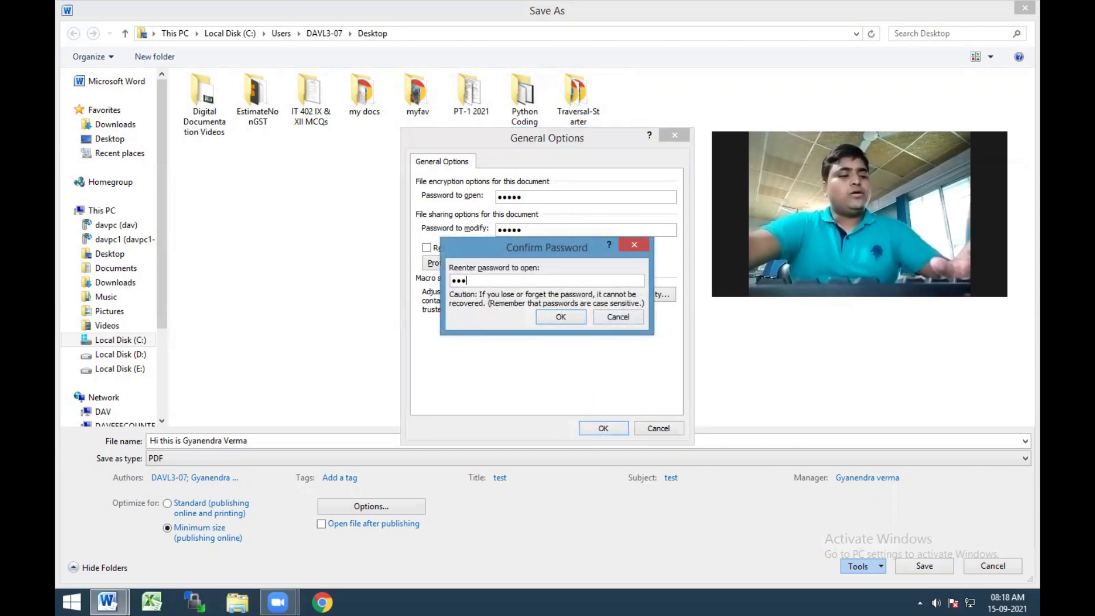
{"action": "left_click", "coordinate": [561, 316]}
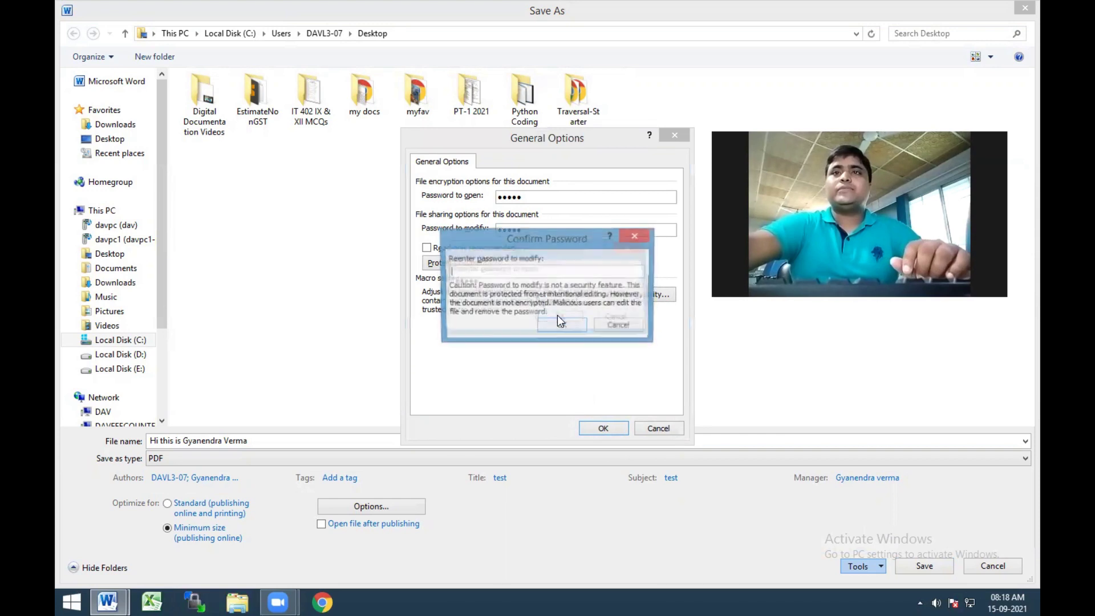
{"action": "type", "text": "••"}
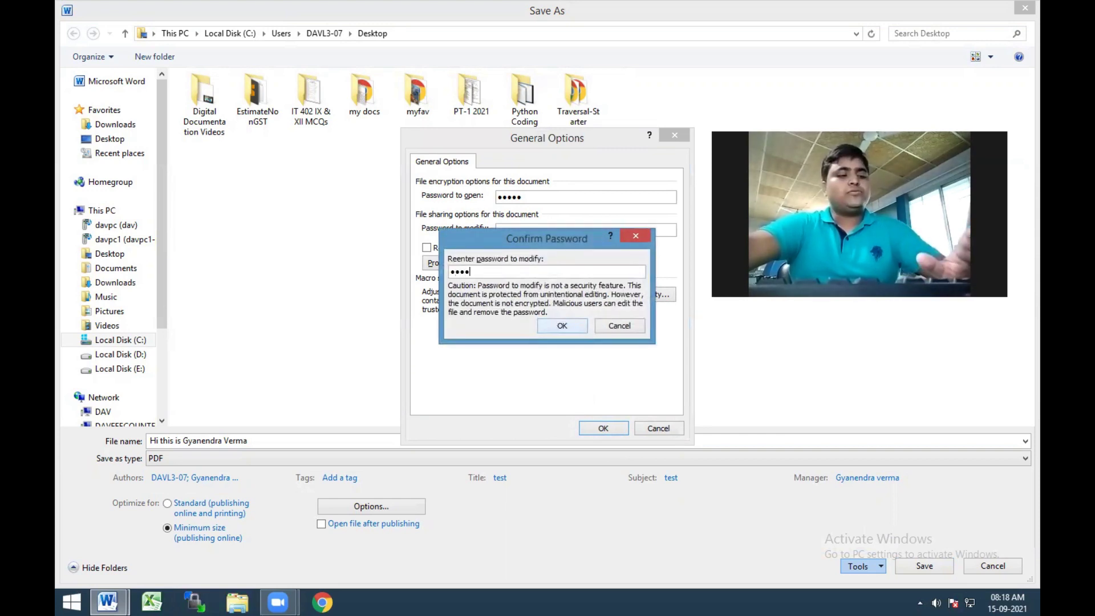
{"action": "left_click", "coordinate": [561, 329]}
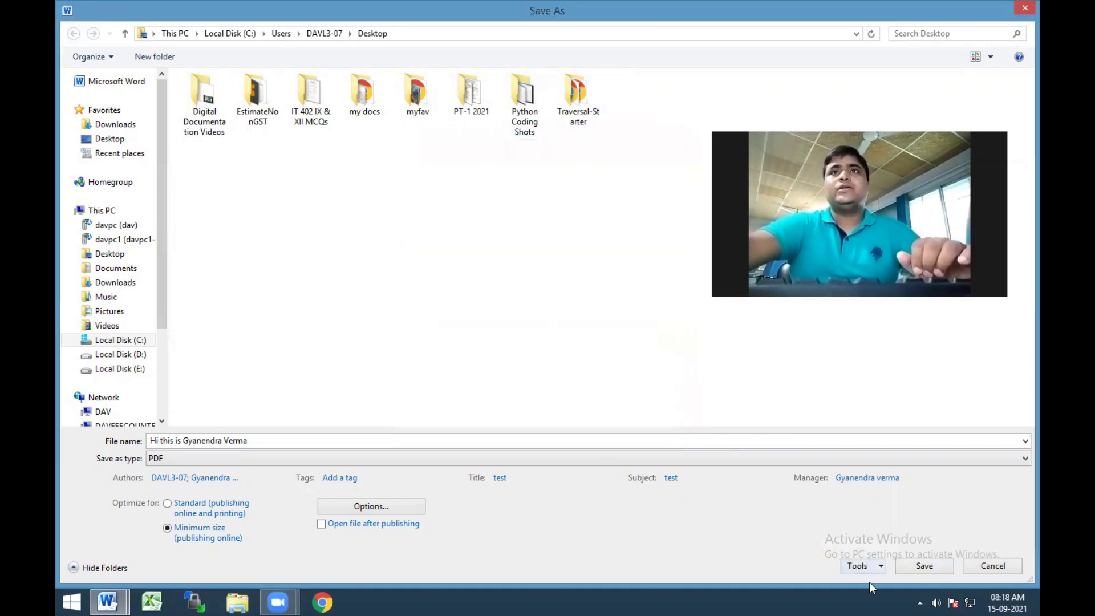
Save the PDF copy to the Desktop, accept the protection-loss warning, and minimise Word
{"action": "left_click", "coordinate": [916, 572]}
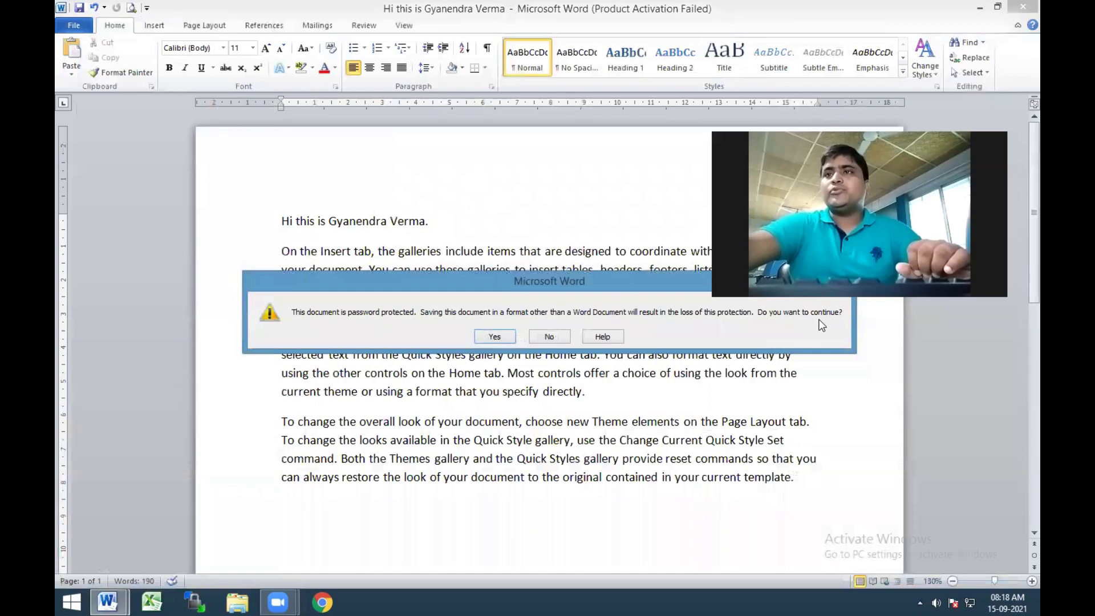
{"action": "left_click", "coordinate": [501, 337]}
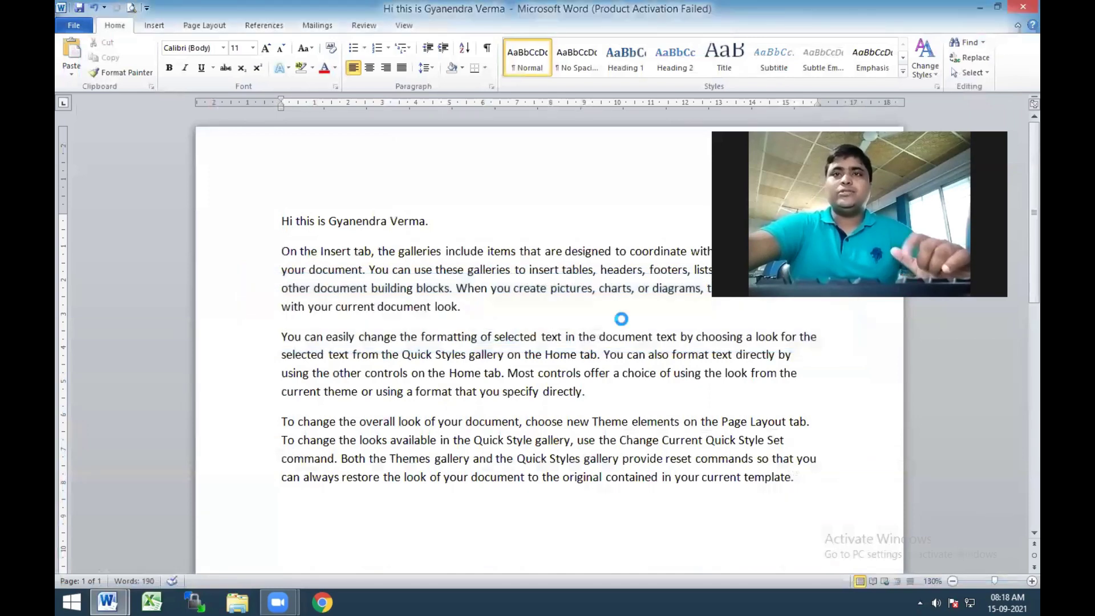
{"action": "left_click", "coordinate": [970, 8]}
{"action": "left_click", "coordinate": [973, 6]}
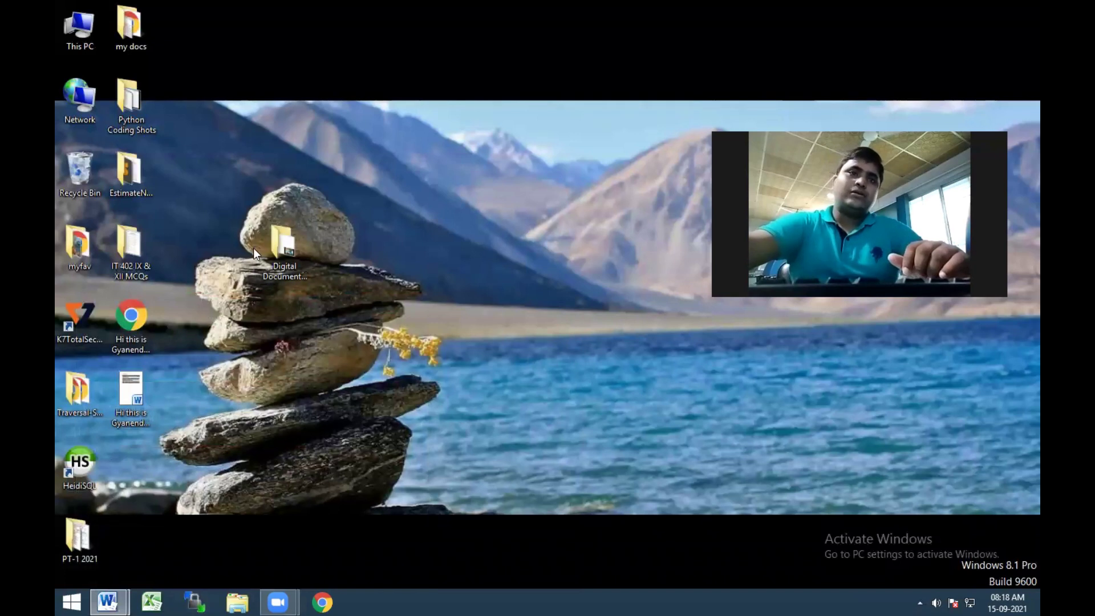
Open the saved PDF from the desktop in Chrome, then close the viewer
{"action": "left_click", "coordinate": [131, 330]}
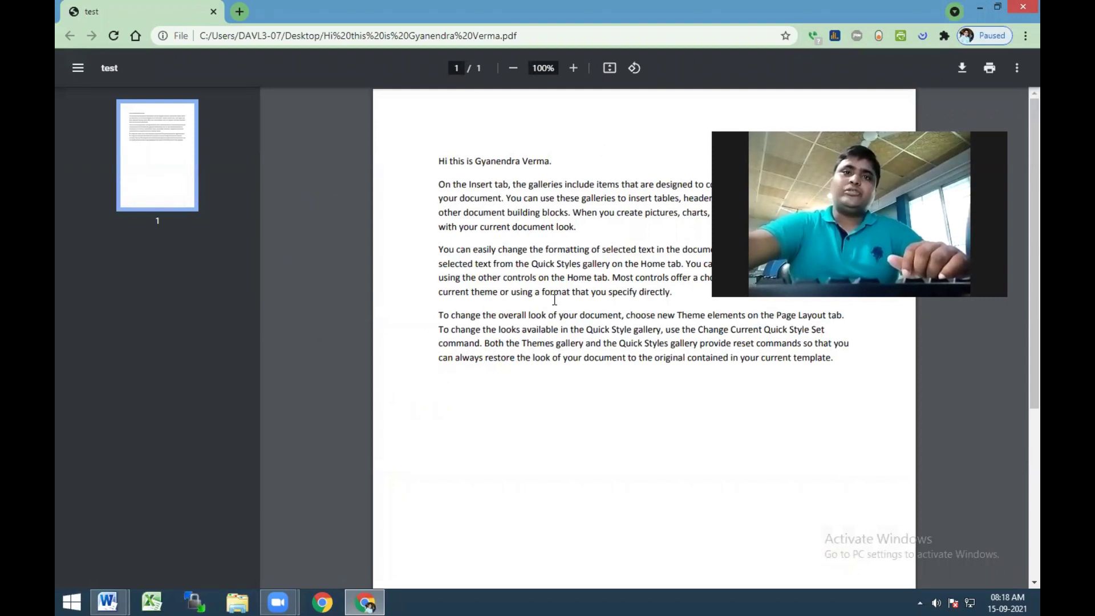
{"action": "mouse_move", "coordinate": [1019, 10]}
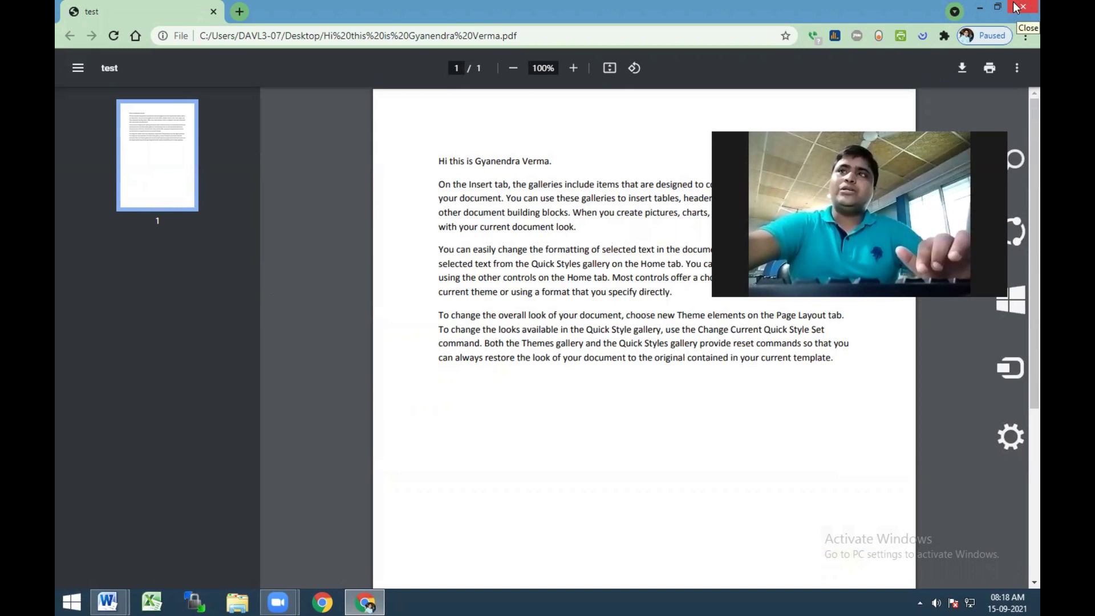
{"action": "left_click", "coordinate": [1019, 7]}
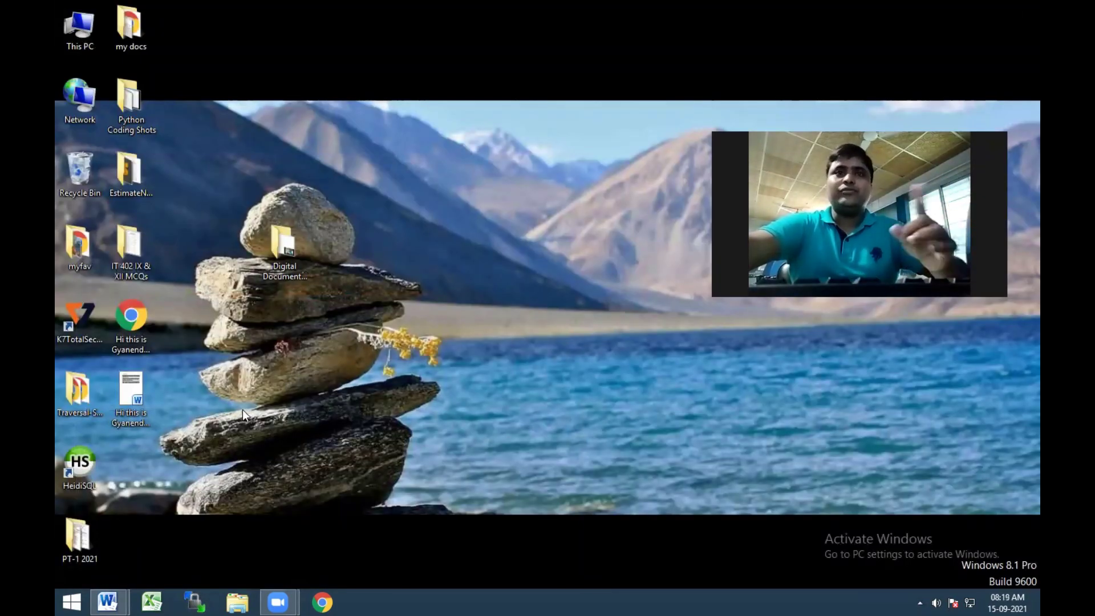
Open the Word document from the desktop and bring up the Customize the Ribbon options
{"action": "double_click", "coordinate": [133, 396]}
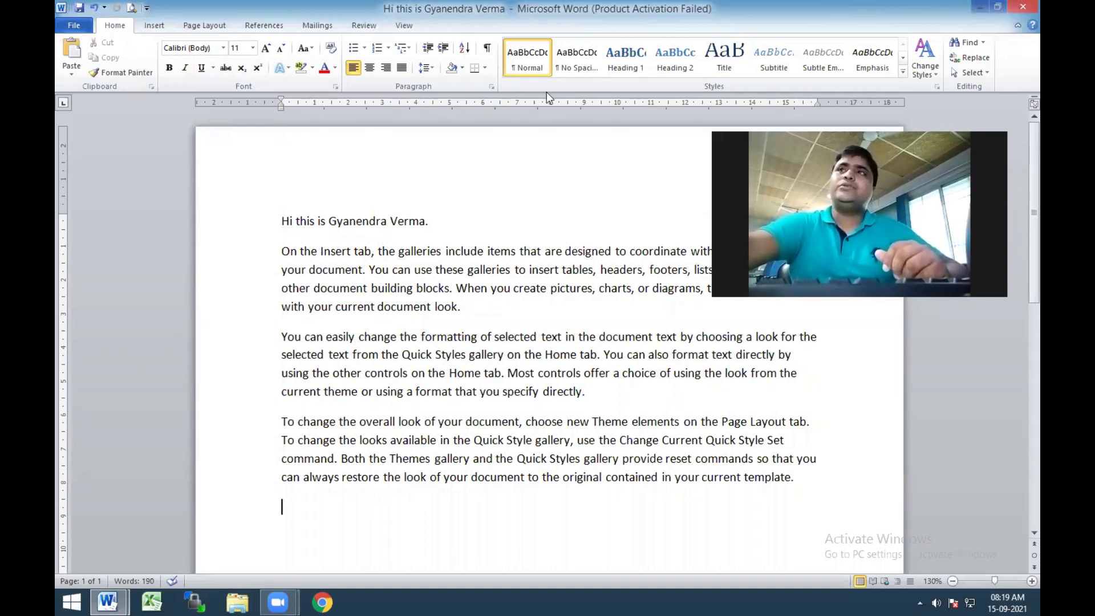
{"action": "scroll", "coordinate": [439, 93], "scroll_direction": "down", "scroll_amount": 6}
{"action": "right_click", "coordinate": [438, 91]}
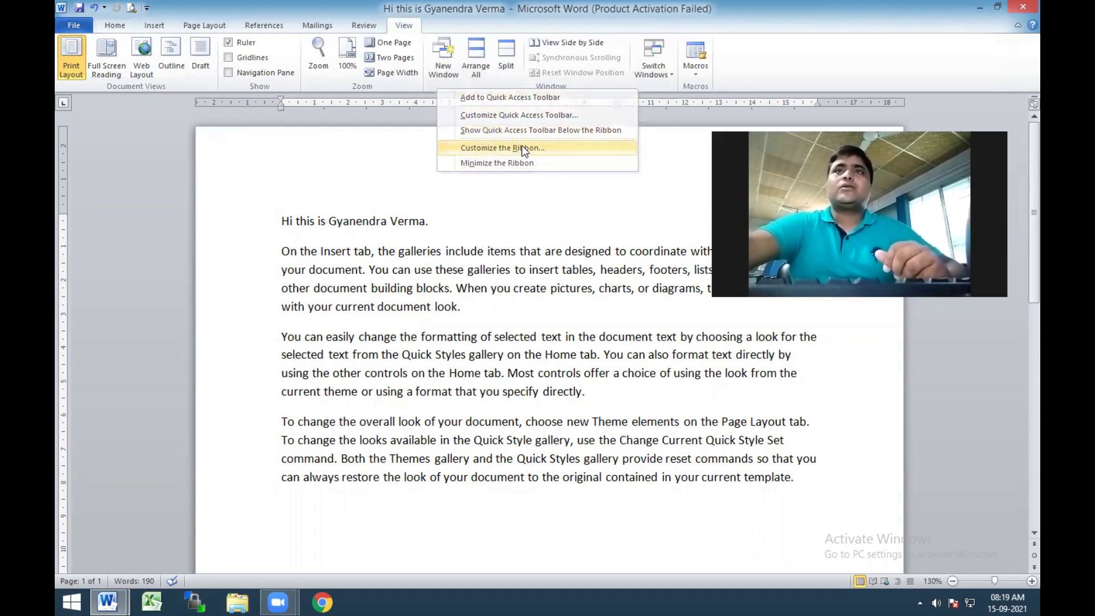
{"action": "left_click", "coordinate": [522, 148]}
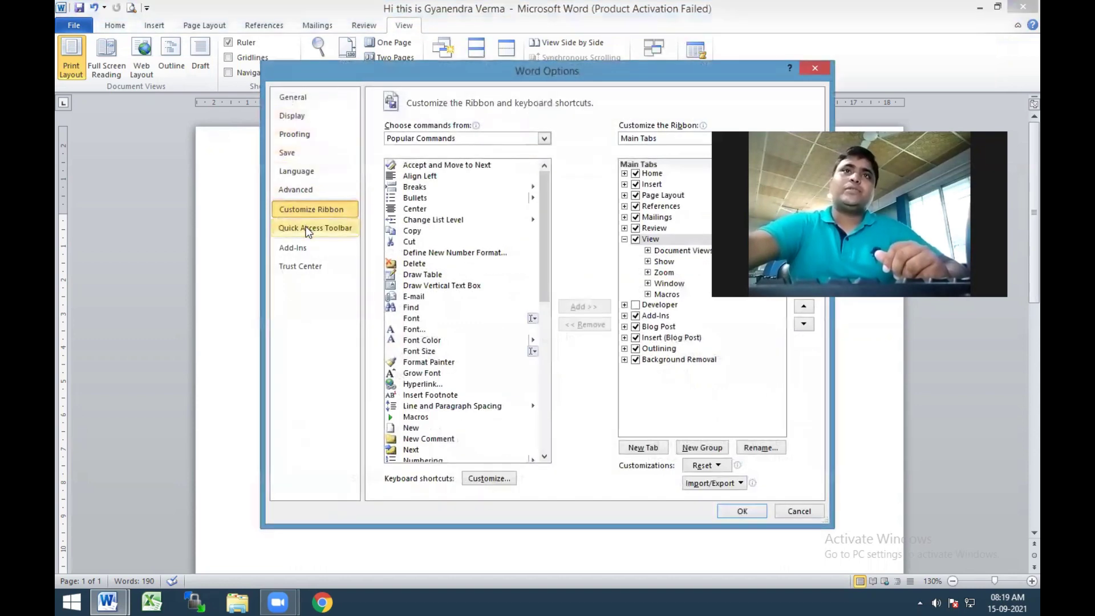
Browse the Advanced, Proofing, Display and General option pages, cancel, and show the File Info page
{"action": "left_click", "coordinate": [298, 190]}
{"action": "left_click", "coordinate": [294, 134]}
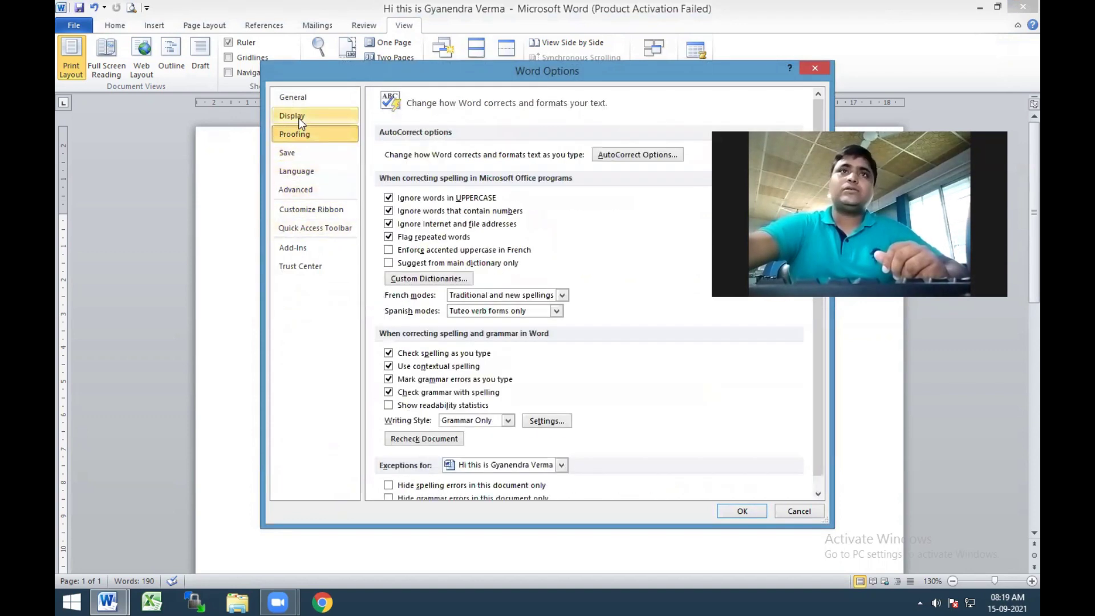
{"action": "left_click", "coordinate": [300, 117]}
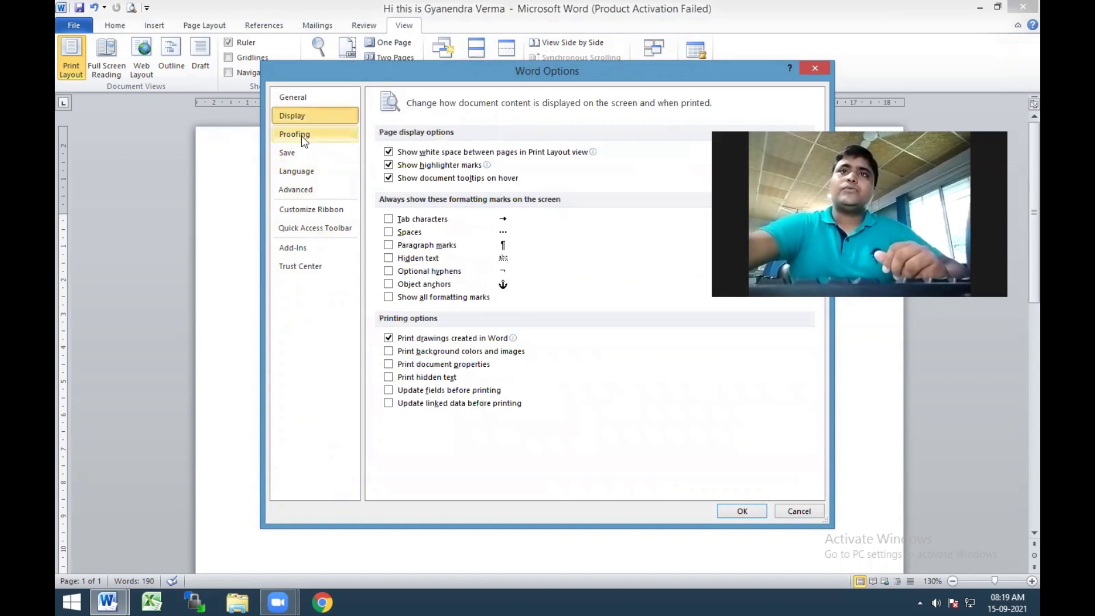
{"action": "left_click", "coordinate": [305, 190]}
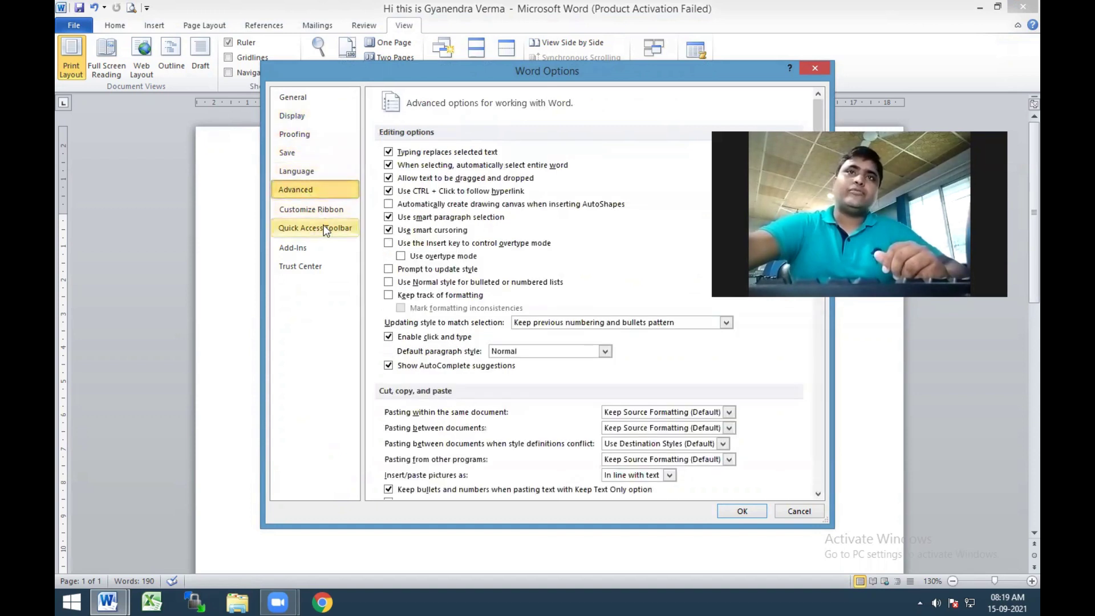
{"action": "left_click", "coordinate": [301, 96]}
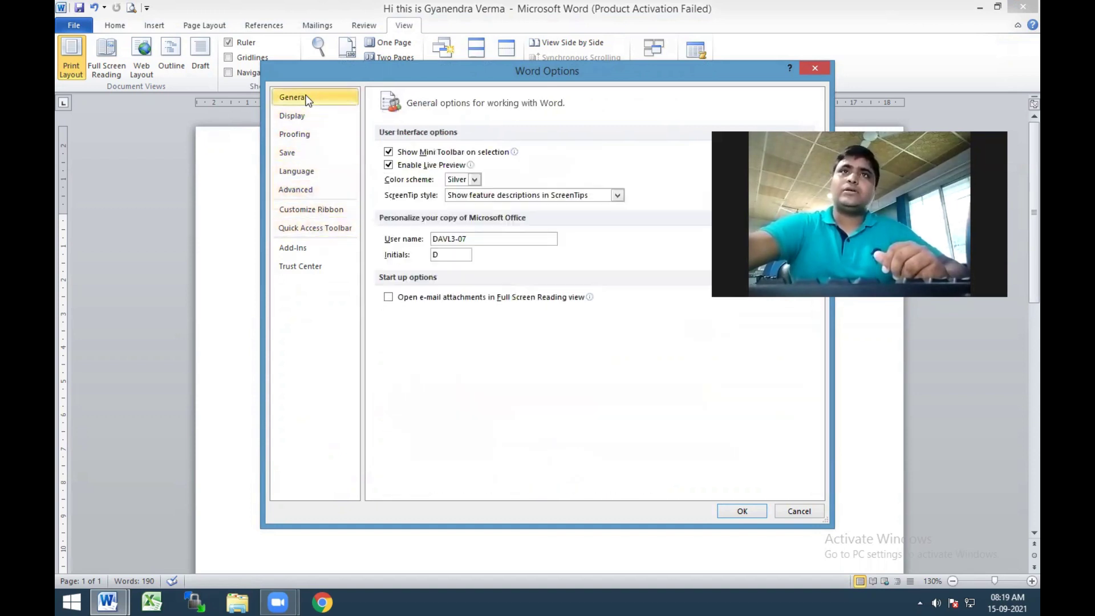
{"action": "left_click", "coordinate": [799, 511]}
{"action": "left_click", "coordinate": [85, 25]}
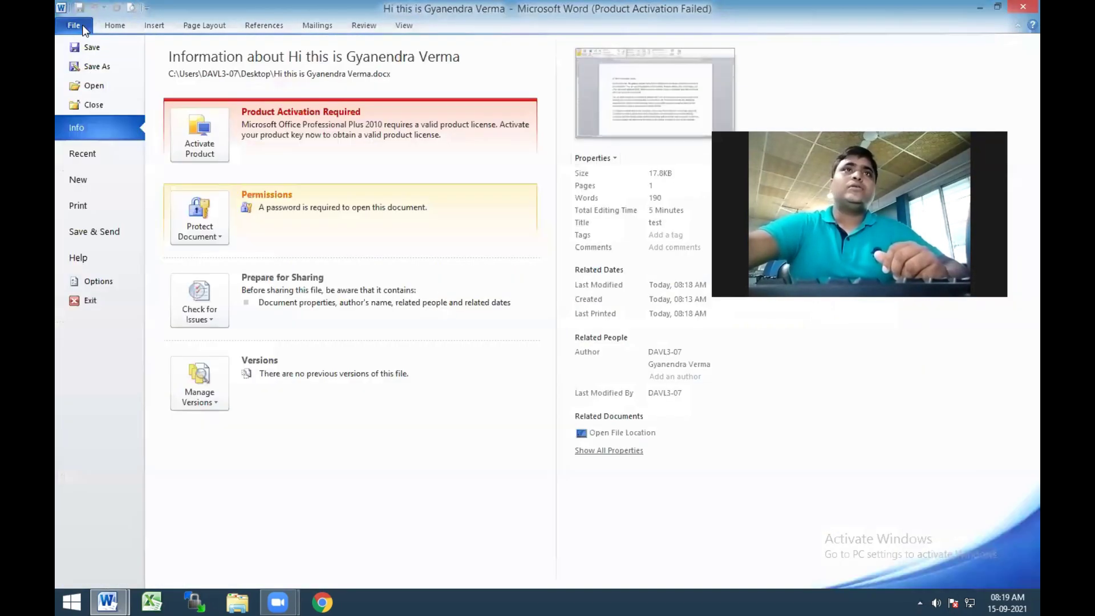
Start Save As keeping the Word Document format, briefly opening and closing save settings
{"action": "left_click", "coordinate": [96, 66]}
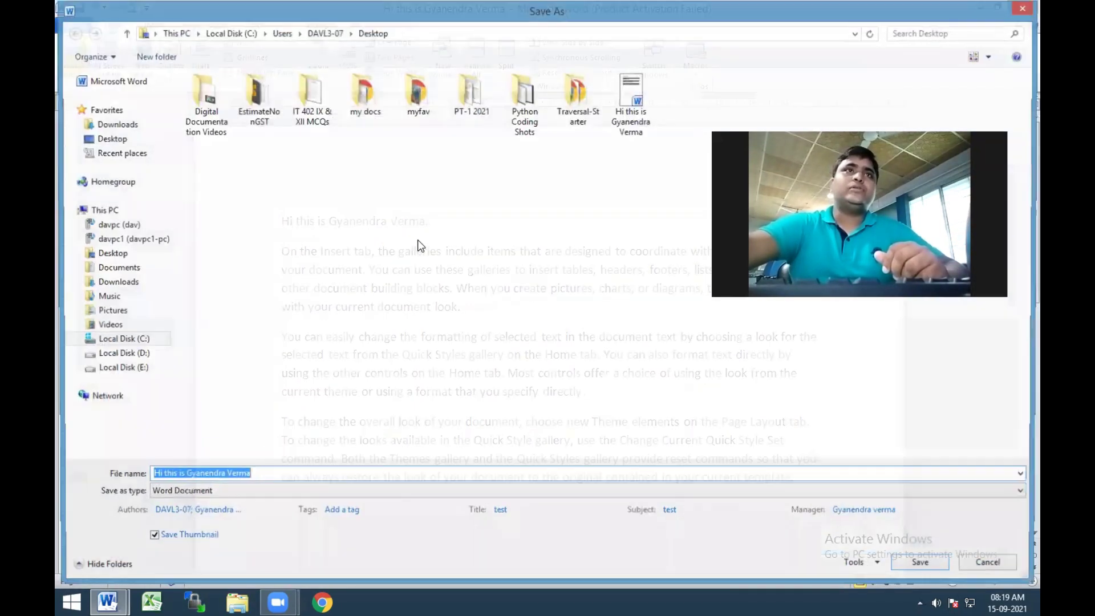
{"action": "left_click", "coordinate": [225, 492]}
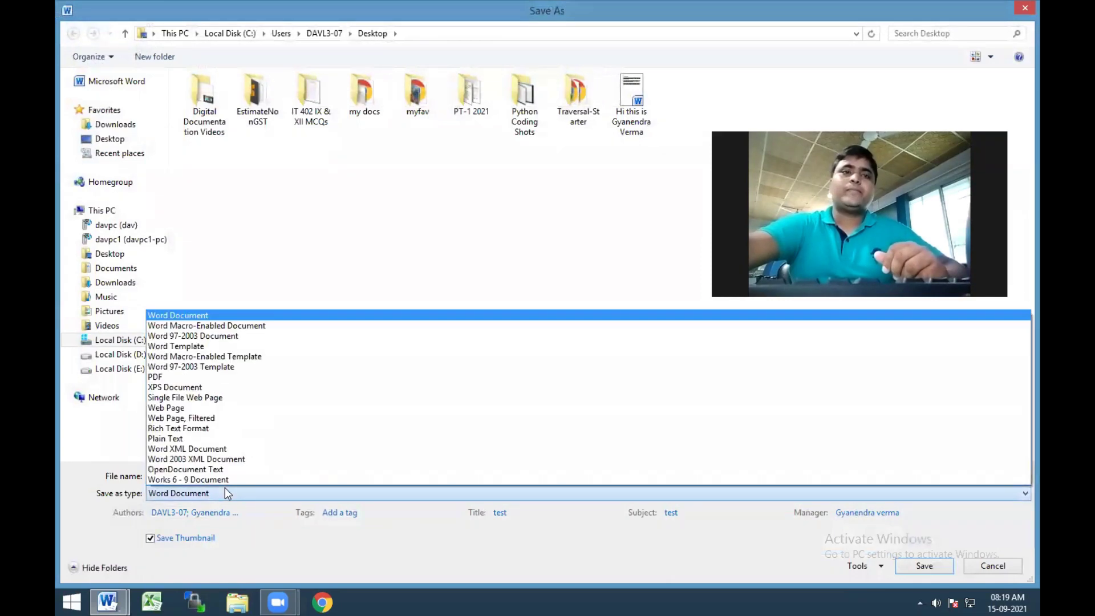
{"action": "left_click", "coordinate": [178, 315]}
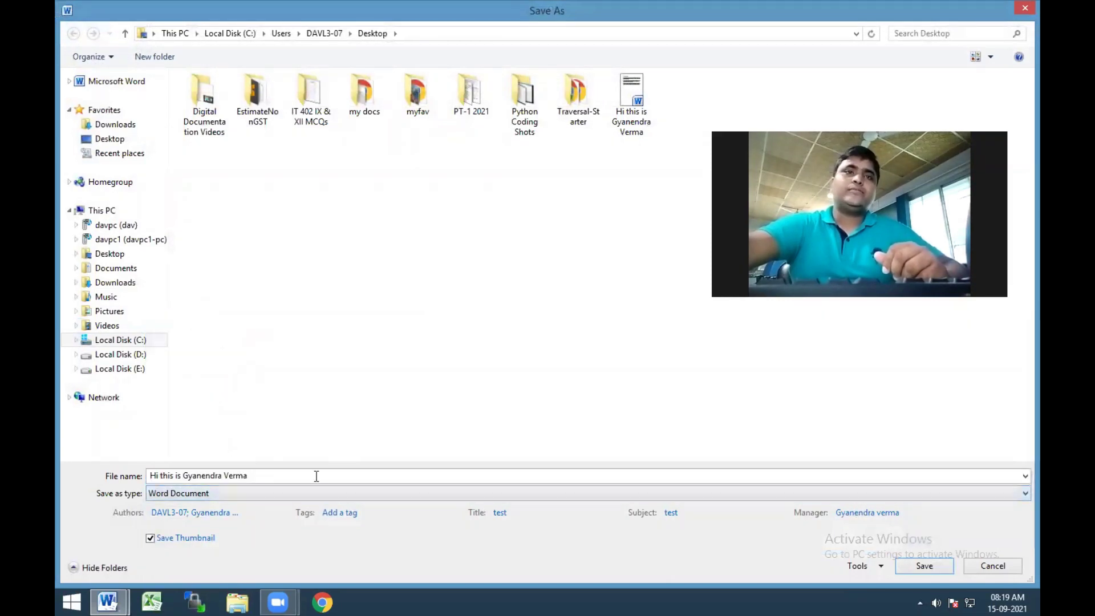
{"action": "left_click", "coordinate": [856, 566]}
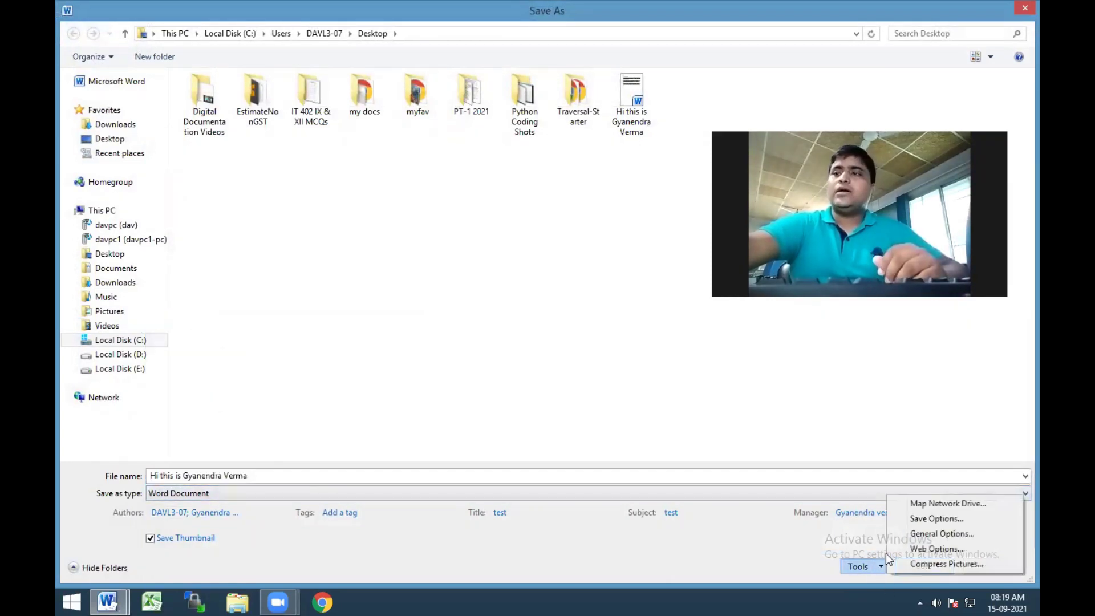
{"action": "left_click", "coordinate": [942, 520]}
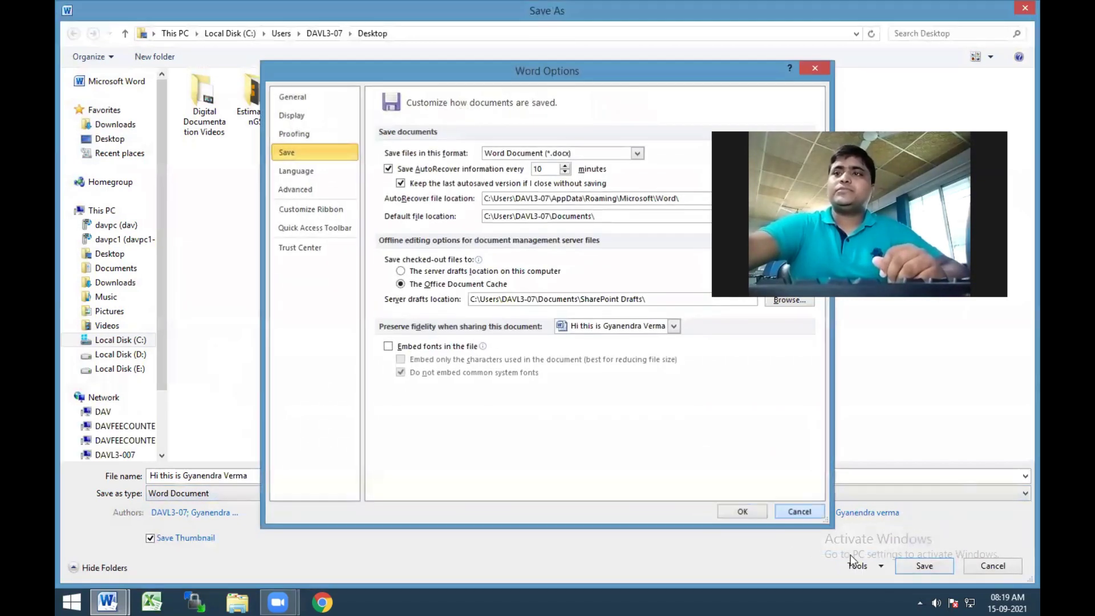
{"action": "left_click", "coordinate": [799, 511]}
Confirm the open and modify passwords in General Options, save the document, and close Word
{"action": "left_click", "coordinate": [858, 566]}
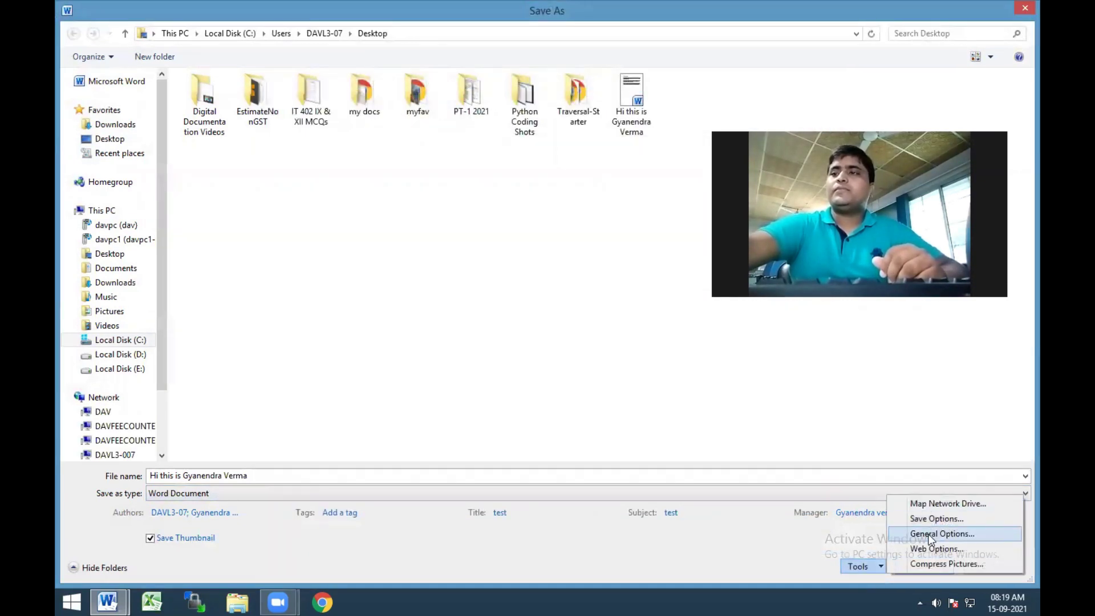
{"action": "left_click", "coordinate": [942, 534]}
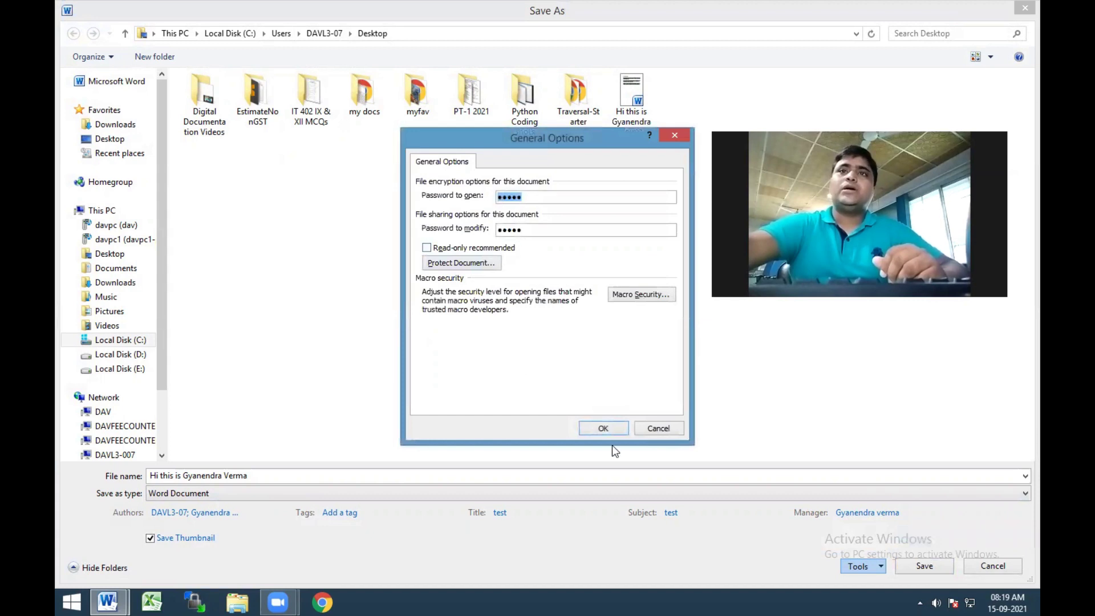
{"action": "left_click", "coordinate": [606, 429]}
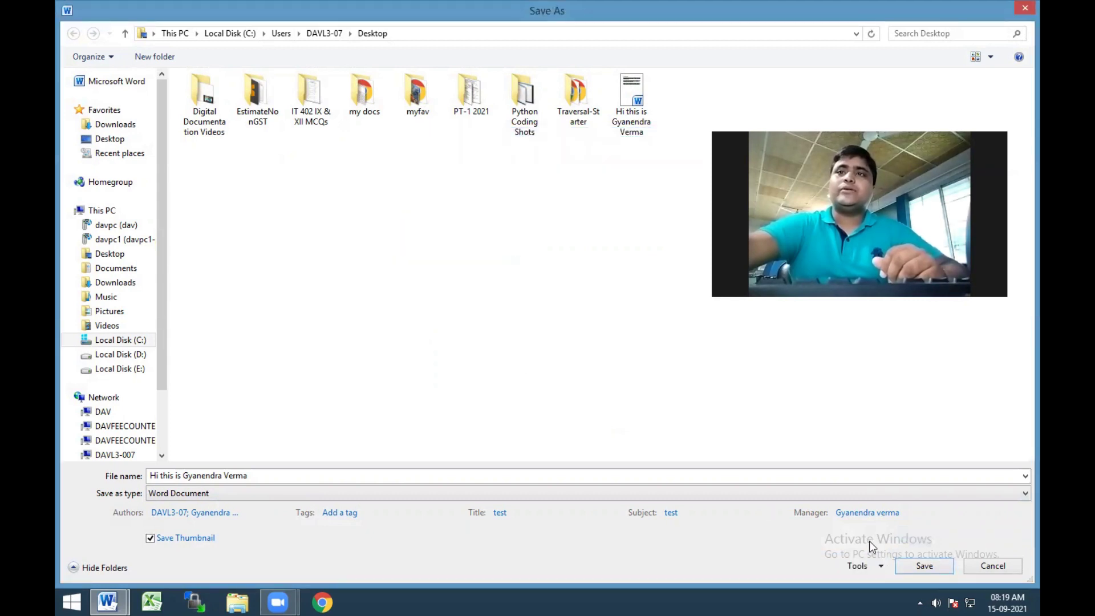
{"action": "left_click", "coordinate": [925, 566]}
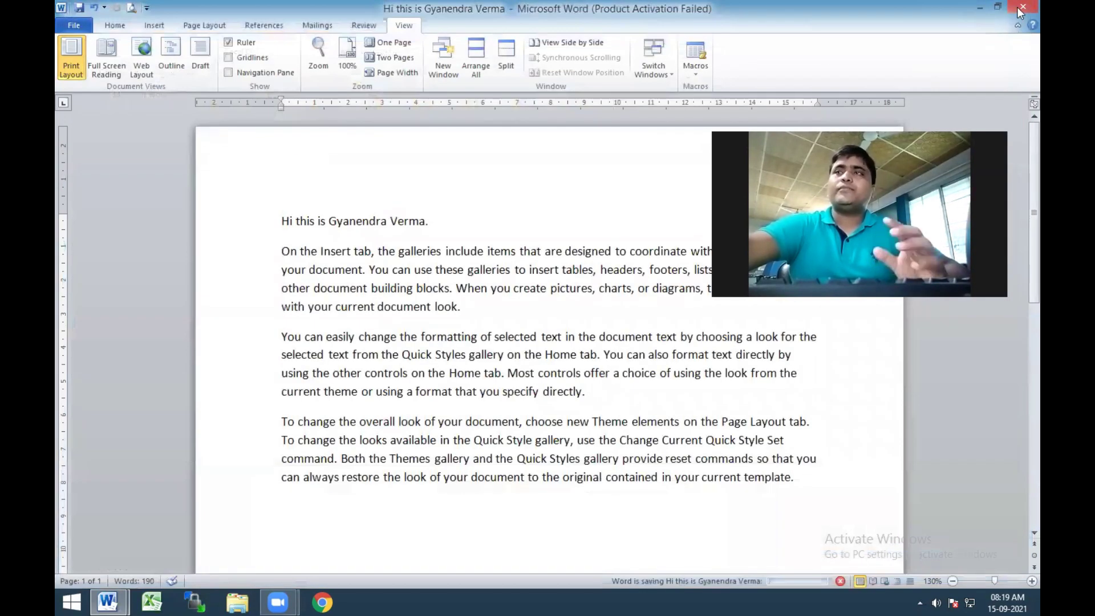
{"action": "left_click", "coordinate": [1020, 10]}
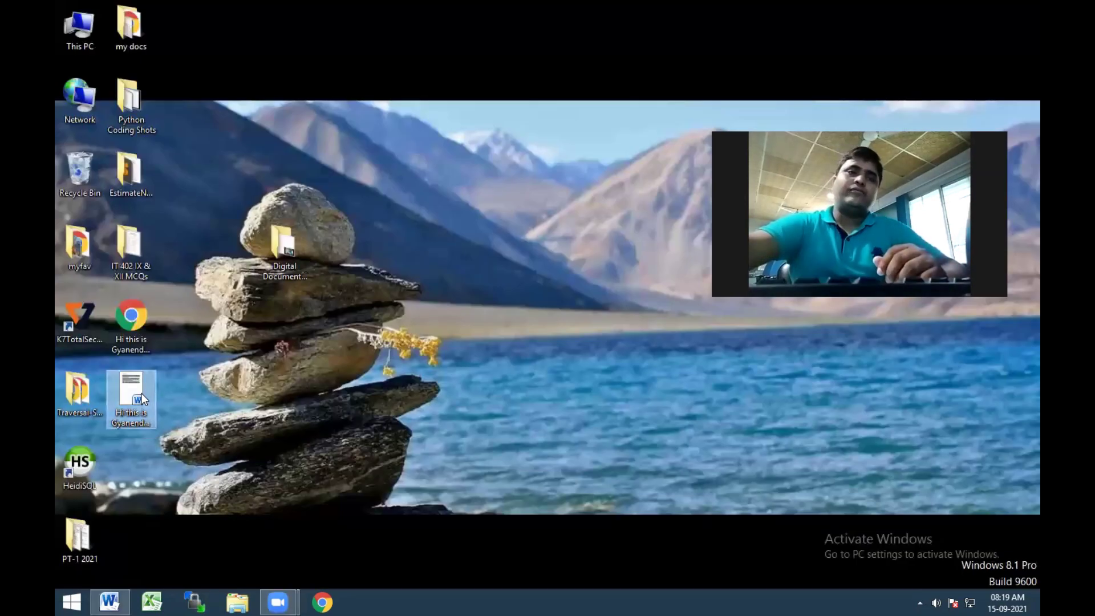
Reopen the saved .docx from the desktop and submit the open password
{"action": "double_click", "coordinate": [141, 392]}
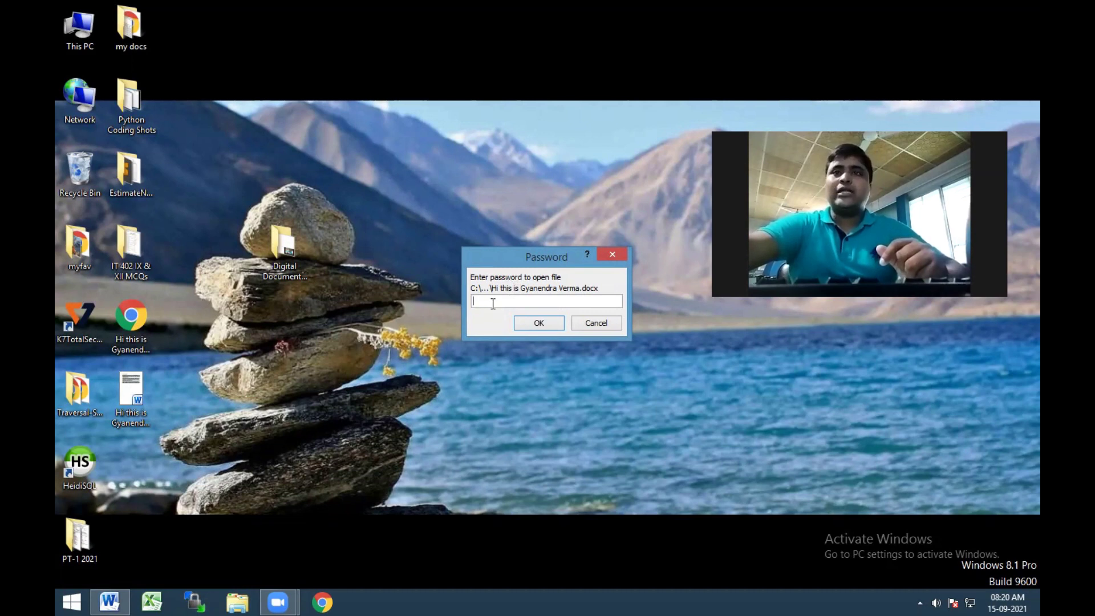
{"action": "type", "text": "1234"}
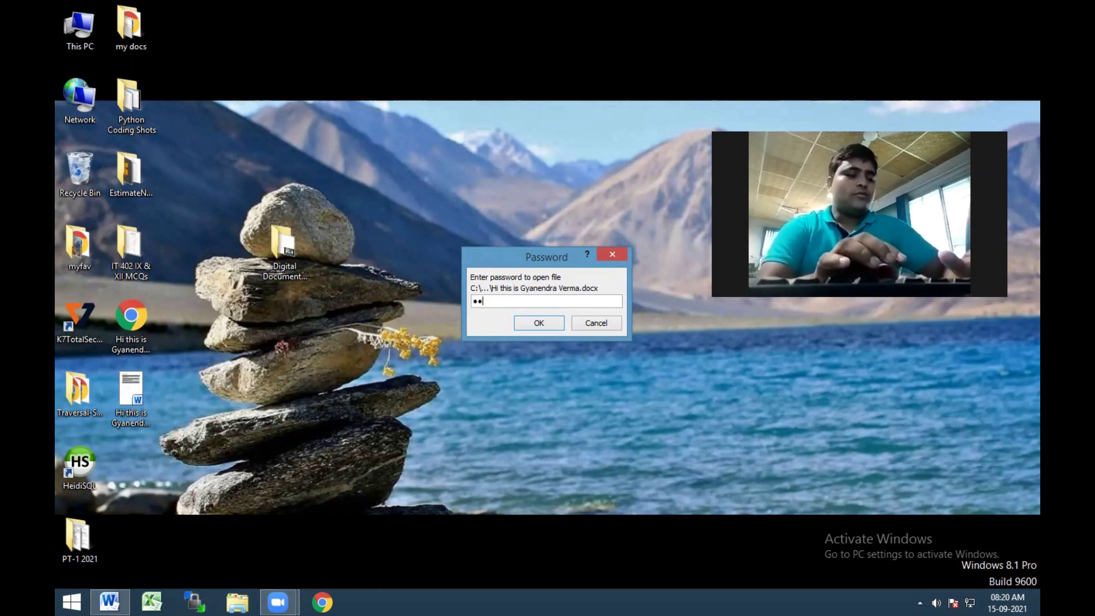
{"action": "key", "text": "Return"}
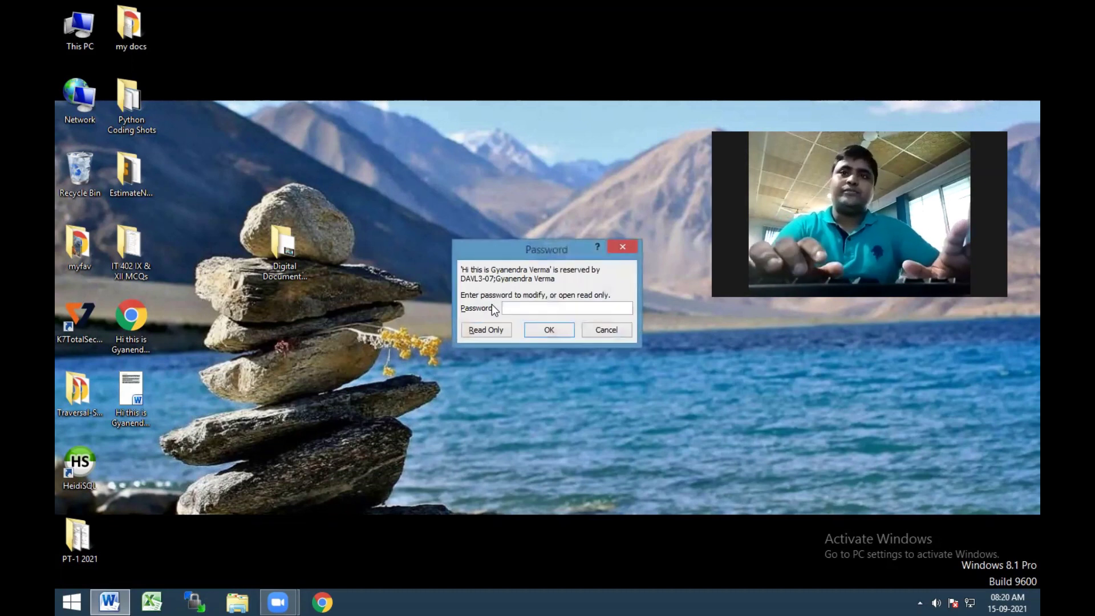
Submit a modify password, dismiss the incorrect-password error, and clear the entry
{"action": "type", "text": "1234"}
{"action": "key", "text": "Return"}
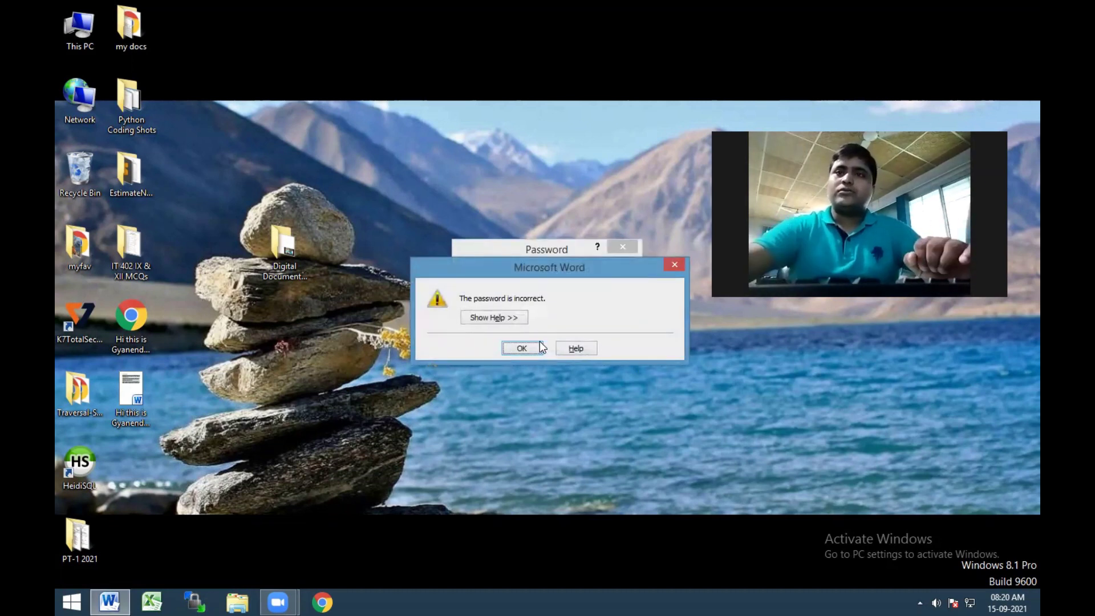
{"action": "left_click", "coordinate": [535, 348]}
{"action": "key", "text": "BackSpace"}
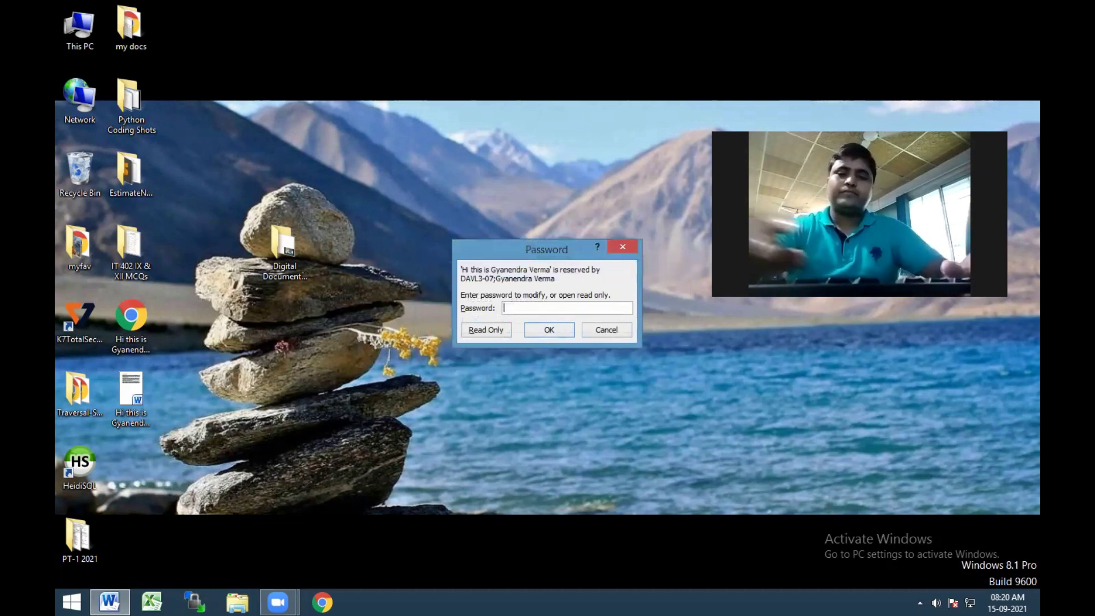
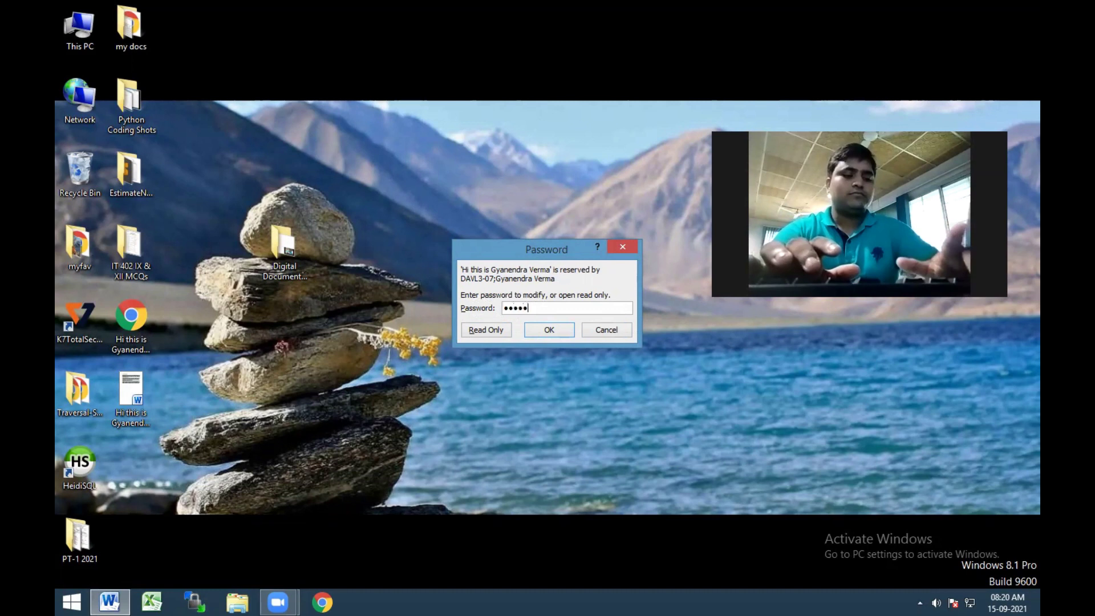
Submit the entered password to open the document and maximize the Word window
{"action": "key", "text": "Return"}
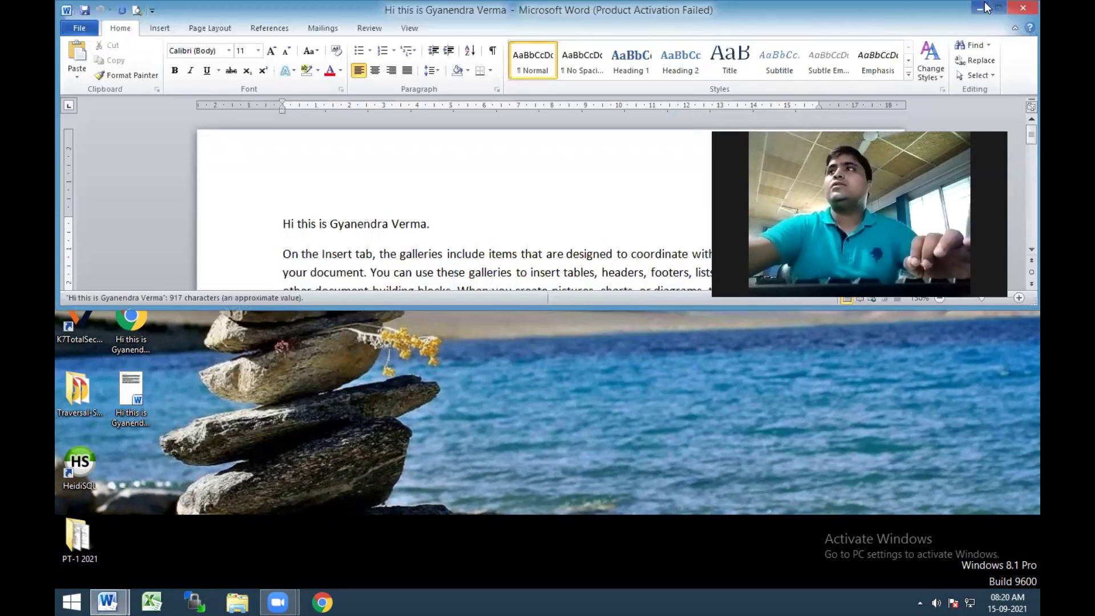
{"action": "left_click", "coordinate": [1002, 8]}
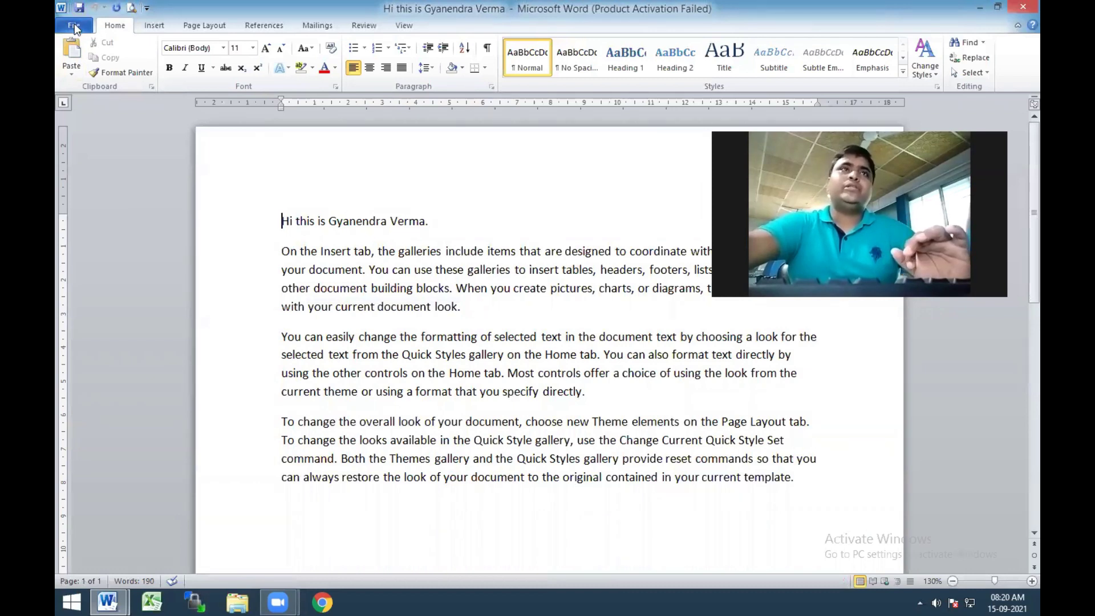
On the Info page, try Protect Document's Encrypt with Password, enter a password, then cancel without changes
{"action": "left_click", "coordinate": [75, 25]}
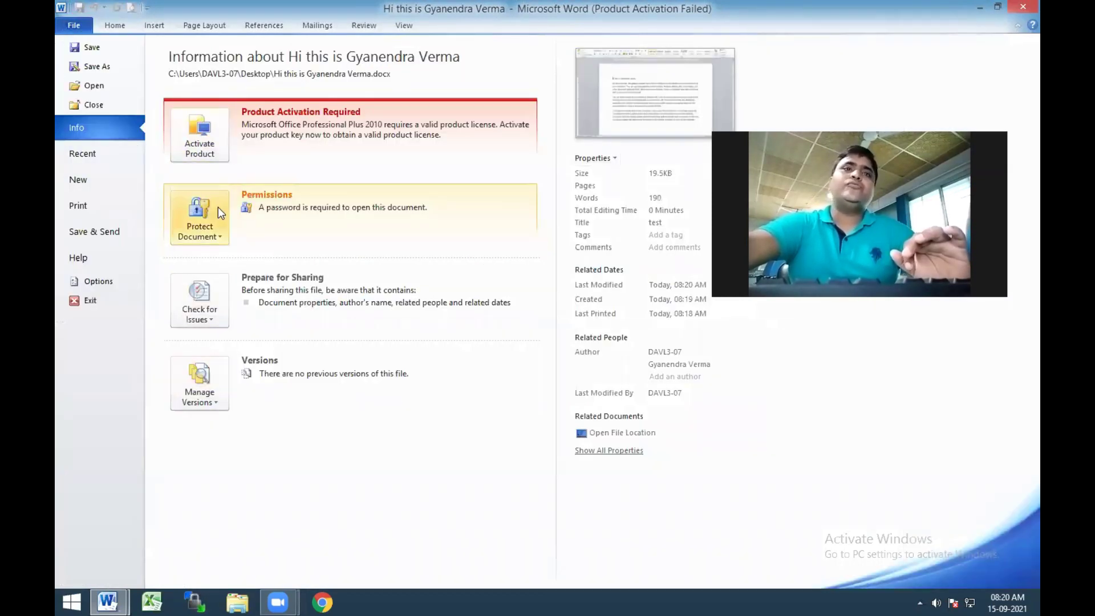
{"action": "left_click", "coordinate": [225, 235]}
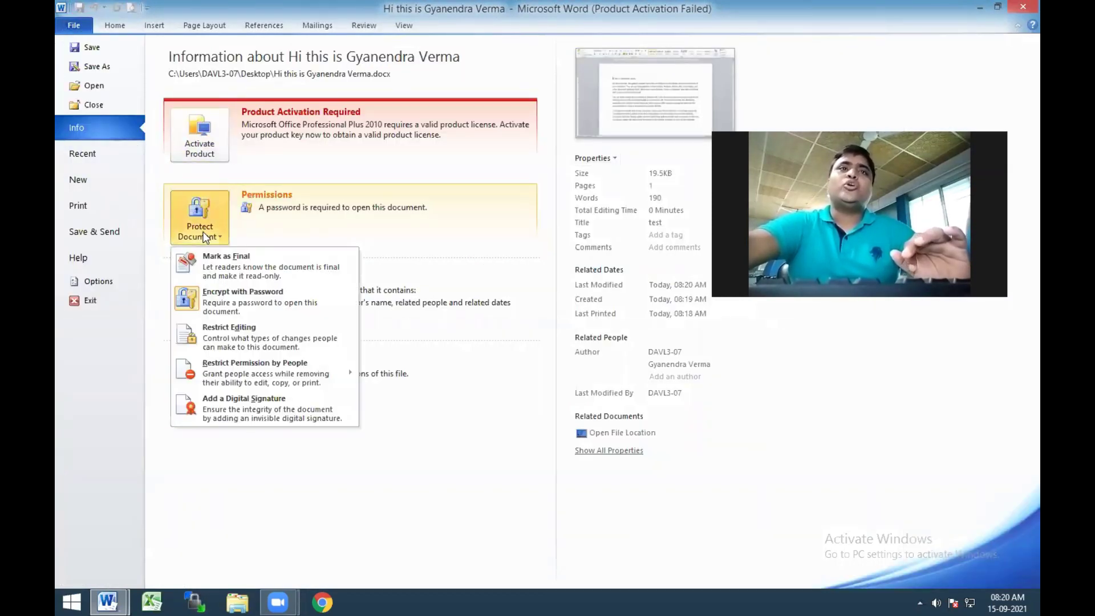
{"action": "left_click", "coordinate": [261, 302]}
{"action": "type", "text": "12345"}
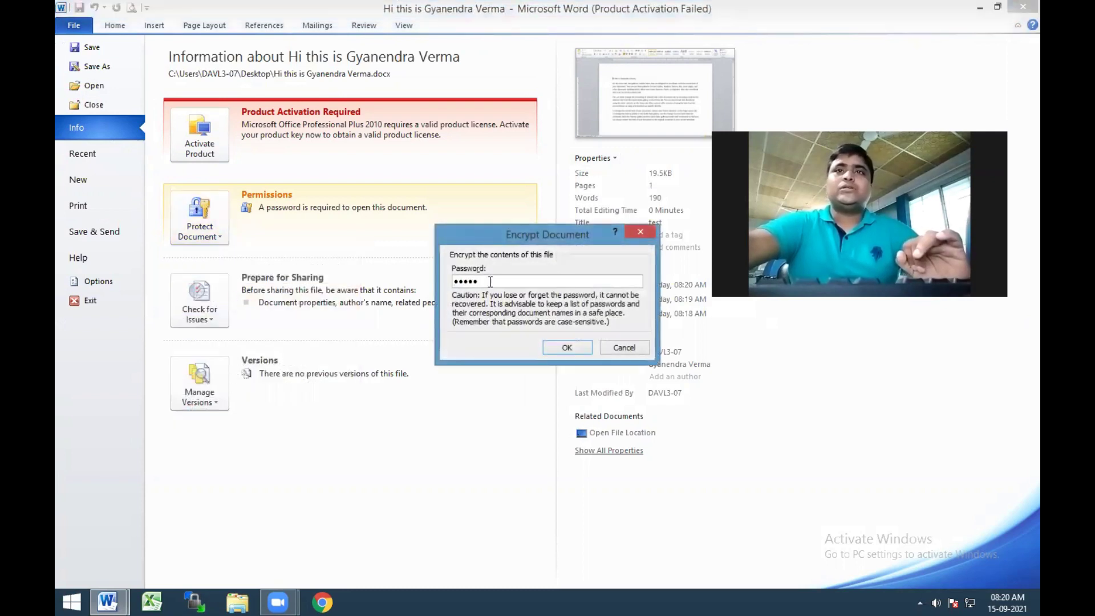
{"action": "left_click_drag", "start_coordinate": [486, 279], "coordinate": [414, 281]}
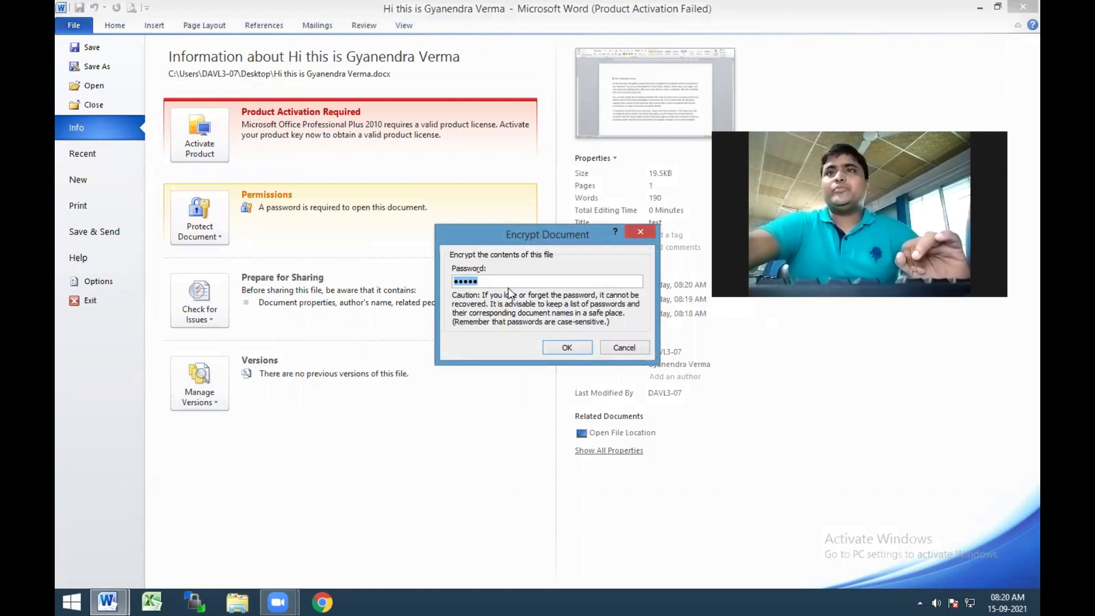
{"action": "left_click", "coordinate": [623, 348]}
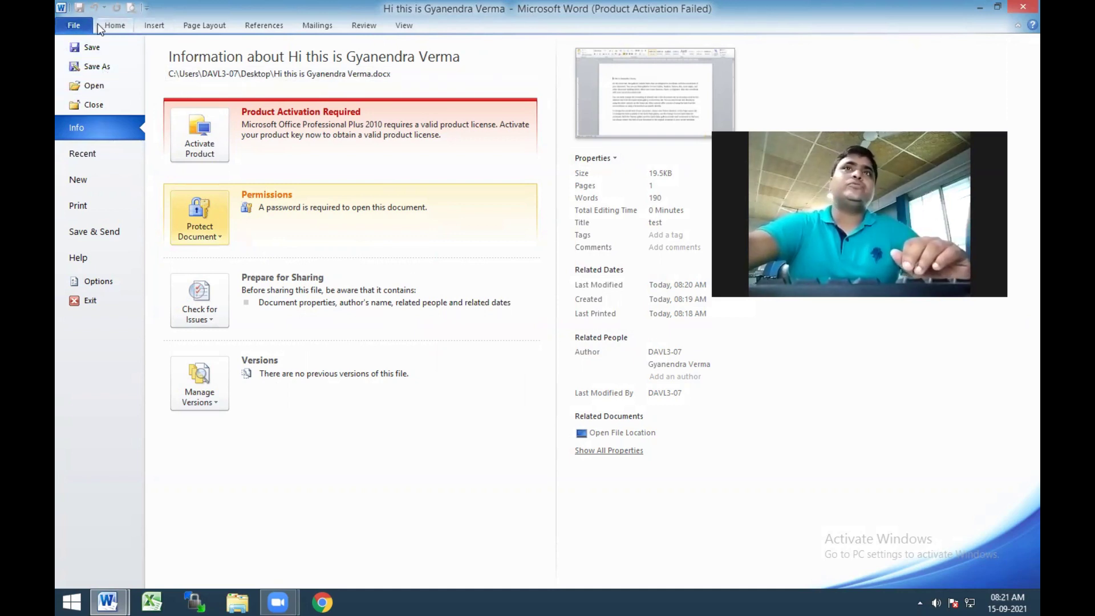
Reopen the Word document from the Desktop through the Open dialog
{"action": "left_click", "coordinate": [95, 86]}
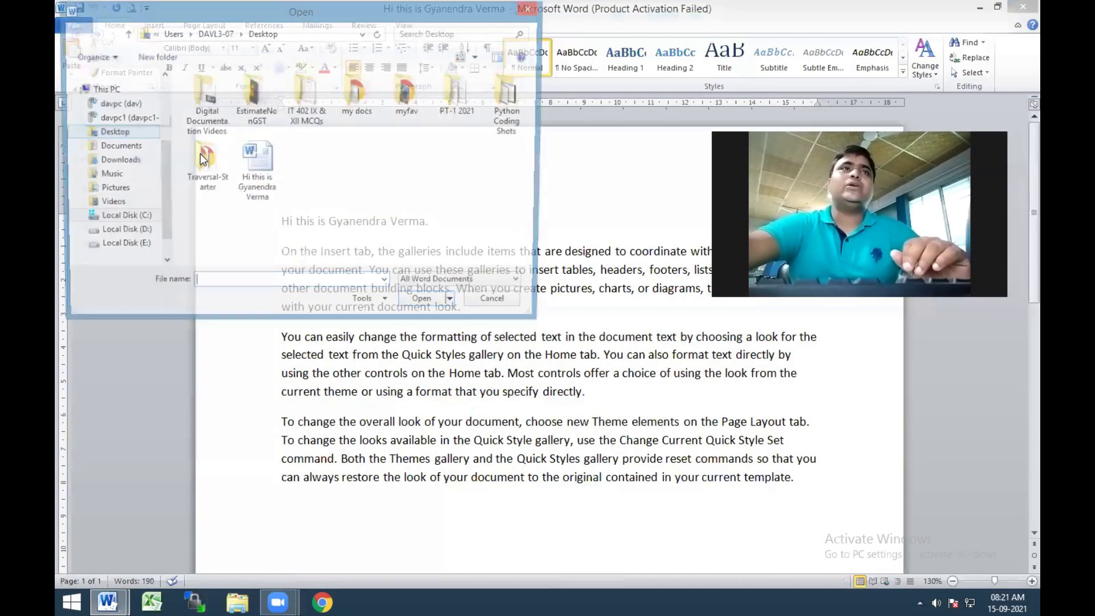
{"action": "left_click", "coordinate": [256, 171]}
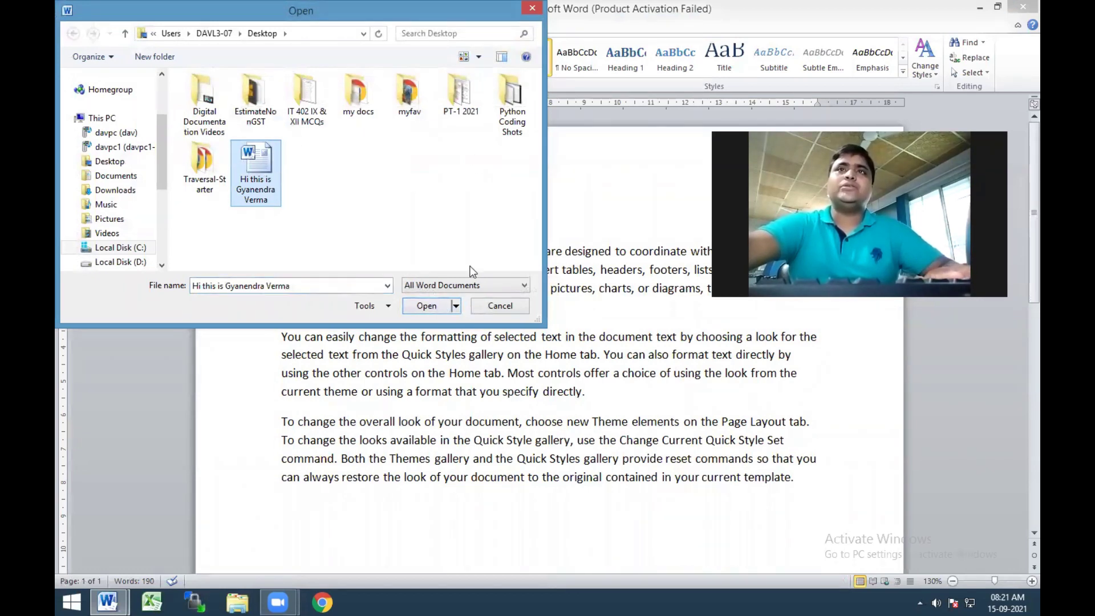
{"action": "left_click", "coordinate": [437, 311]}
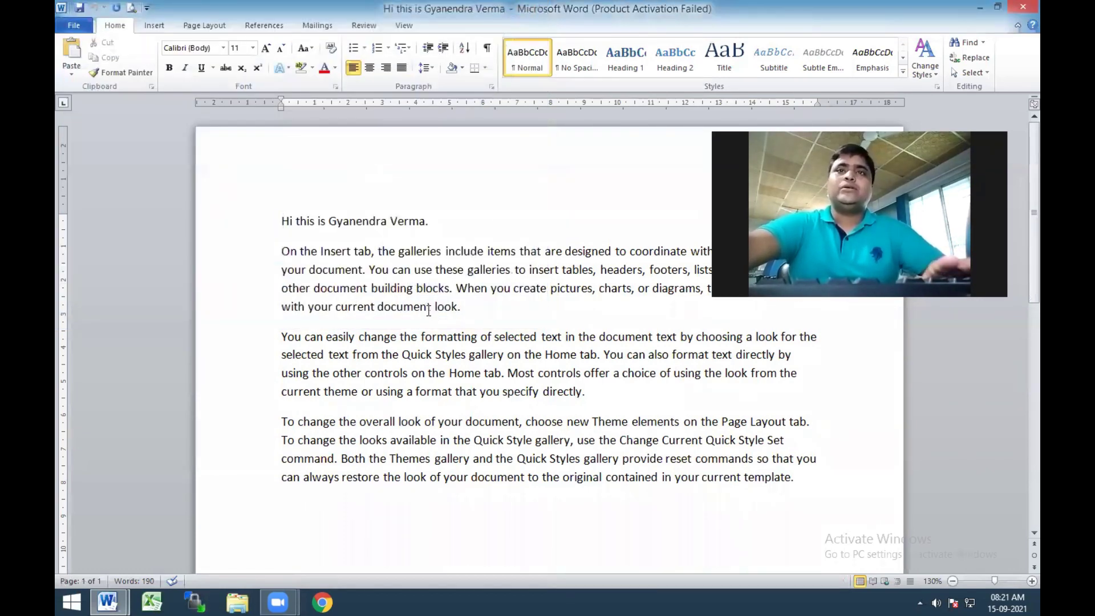